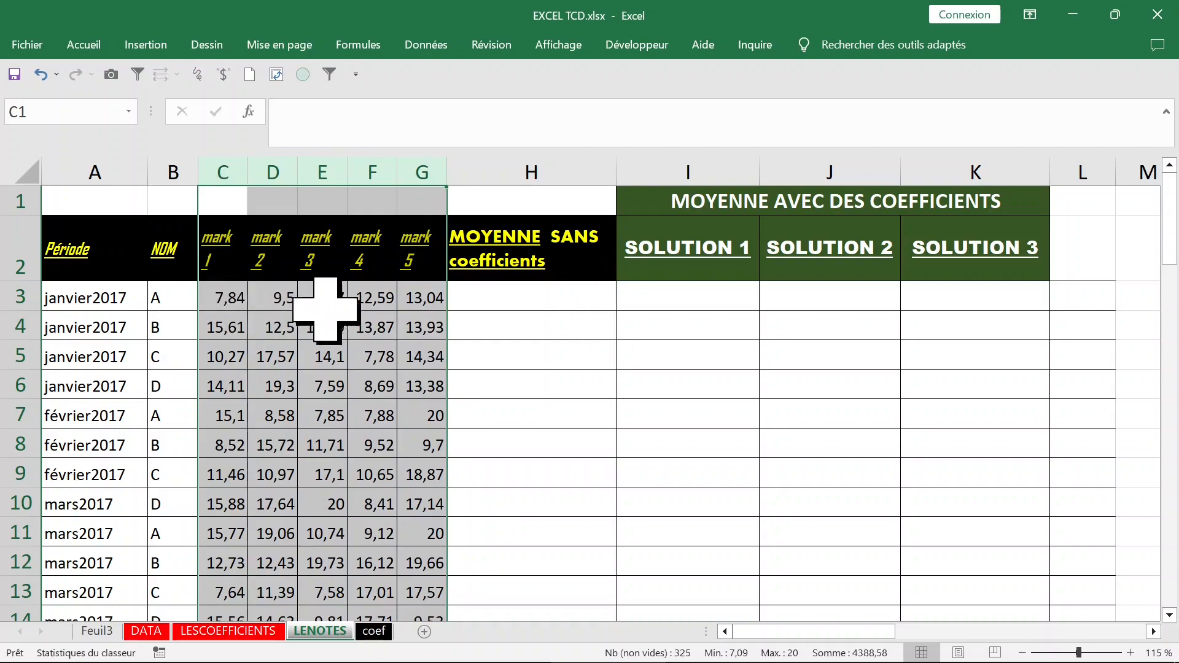
{"action": "left_click", "coordinate": [500, 301]}
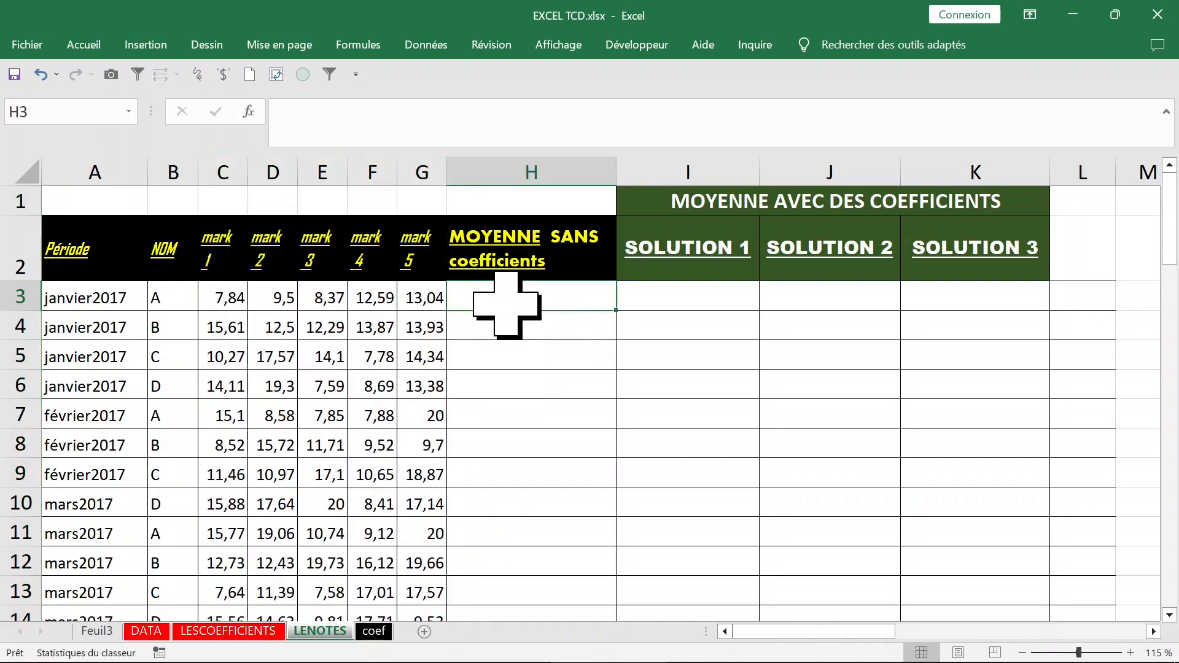
{"action": "left_click", "coordinate": [706, 311]}
{"action": "left_click_drag", "start_coordinate": [942, 307], "coordinate": [565, 295]}
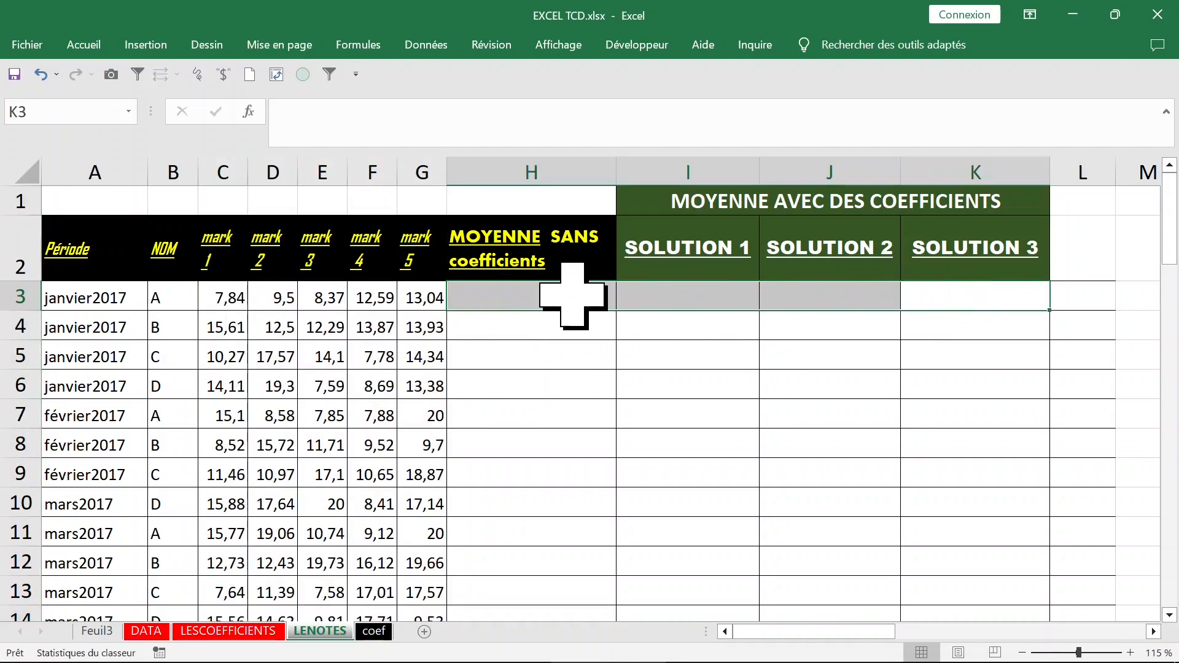
{"action": "left_click", "coordinate": [526, 298]}
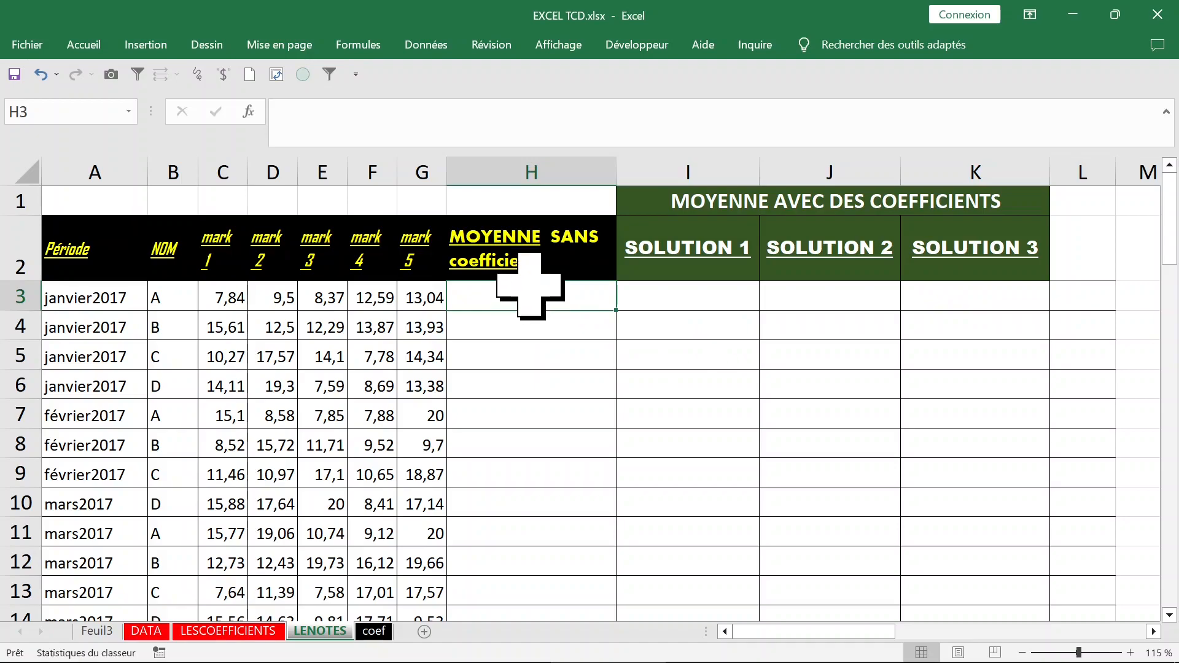
Enter the unweighted average of the five marks in H3 as =MOYENNE(C3:G3)
{"action": "left_click_drag", "start_coordinate": [231, 299], "coordinate": [424, 298]}
{"action": "left_click", "coordinate": [539, 304]}
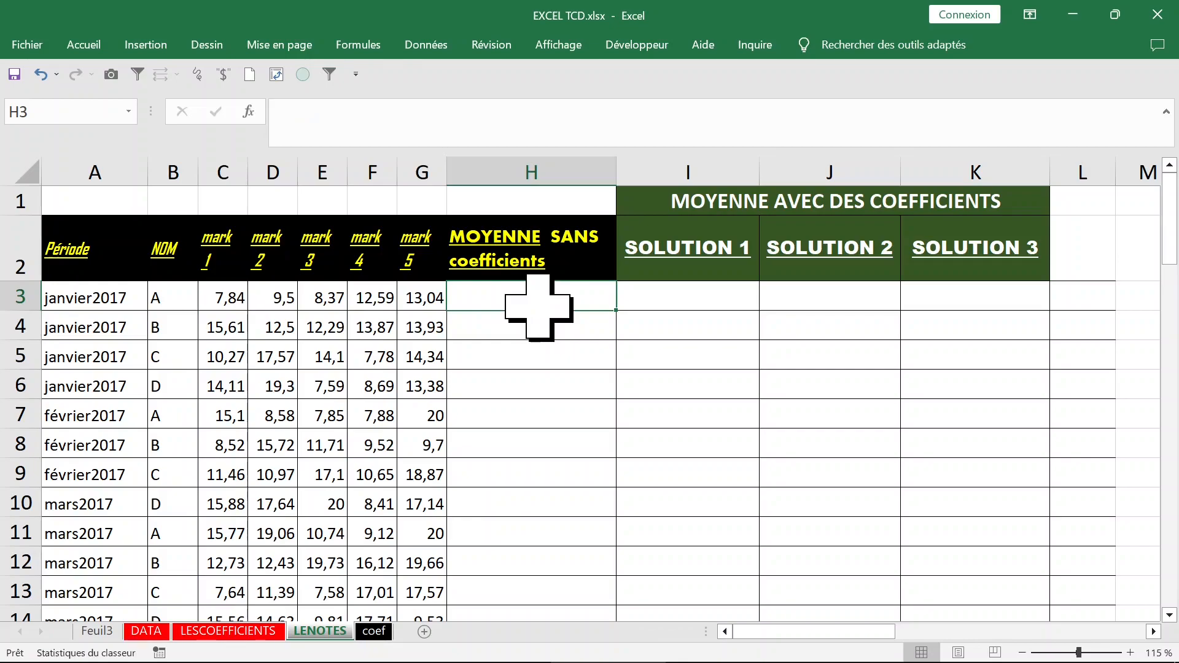
{"action": "type", "text": "=moy"}
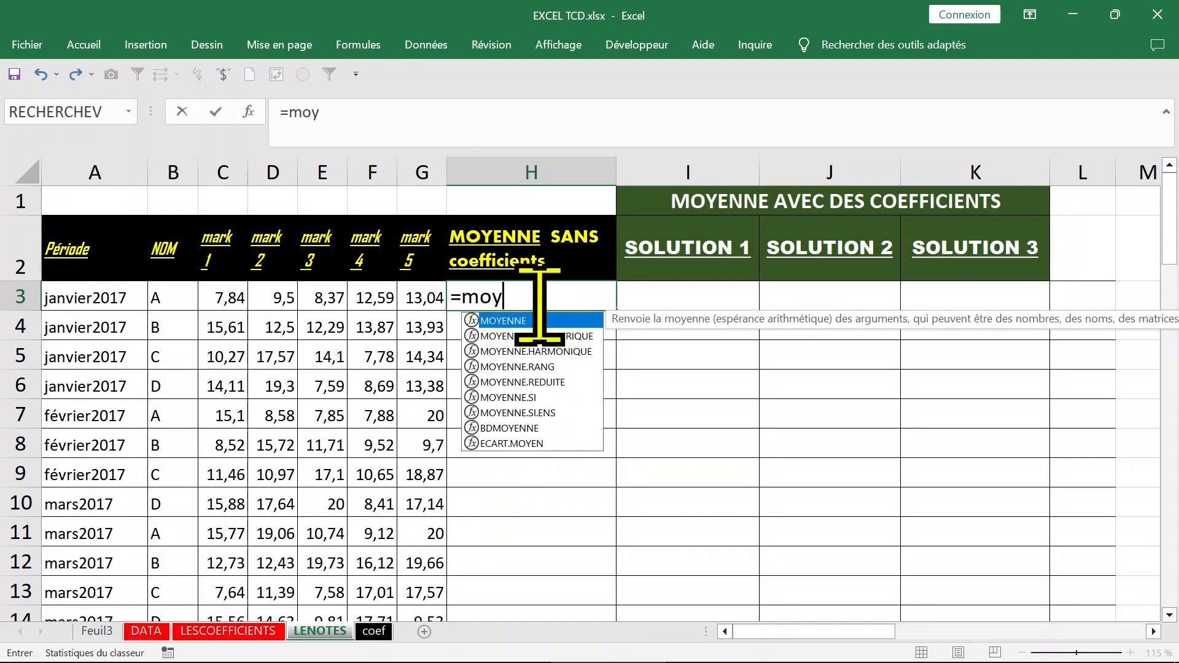
{"action": "key", "text": "Tab"}
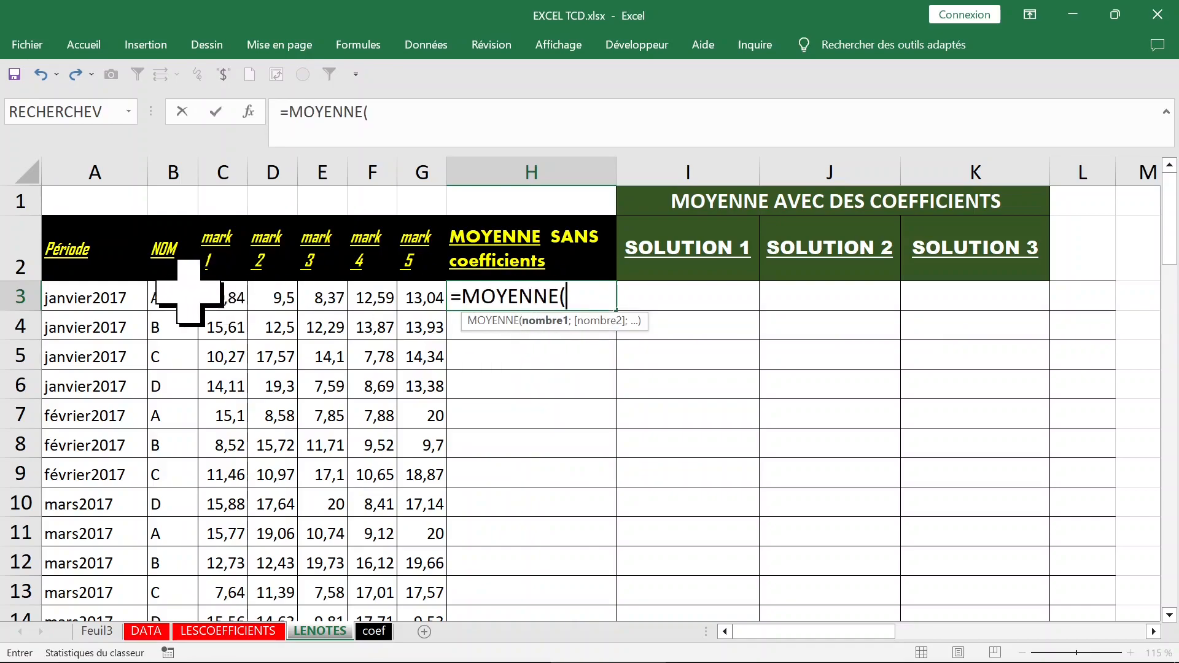
{"action": "left_click_drag", "start_coordinate": [228, 298], "coordinate": [416, 301]}
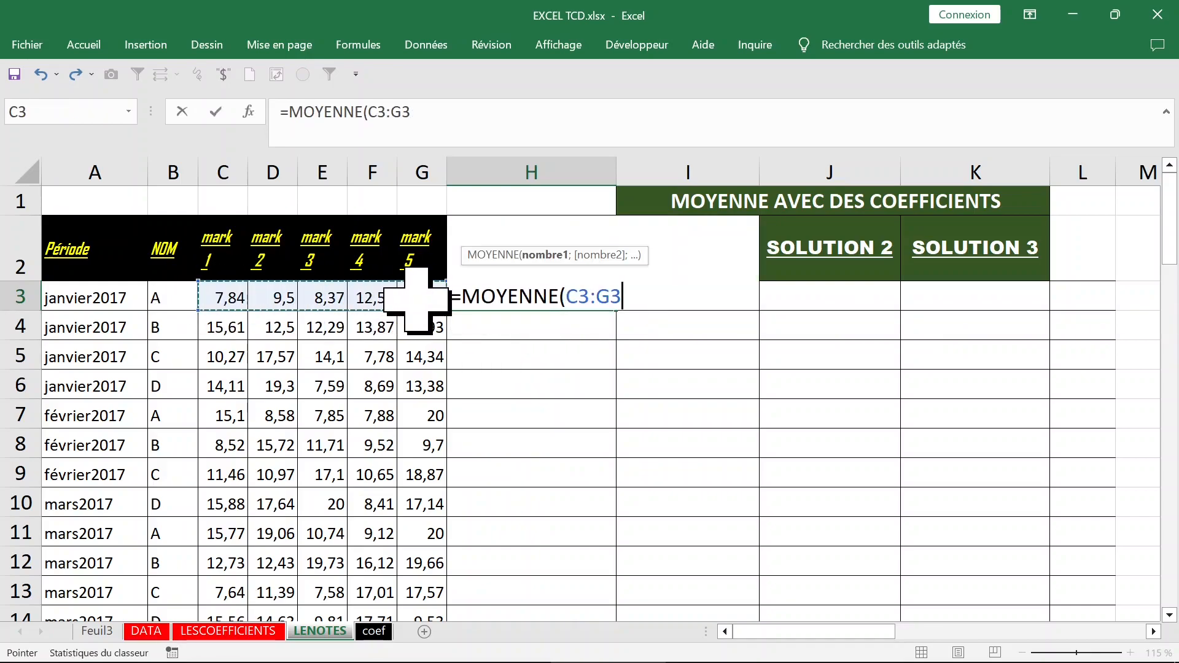
{"action": "key", "text": "Return"}
Format the average in H3 as a number with two decimal places
{"action": "left_click", "coordinate": [552, 293]}
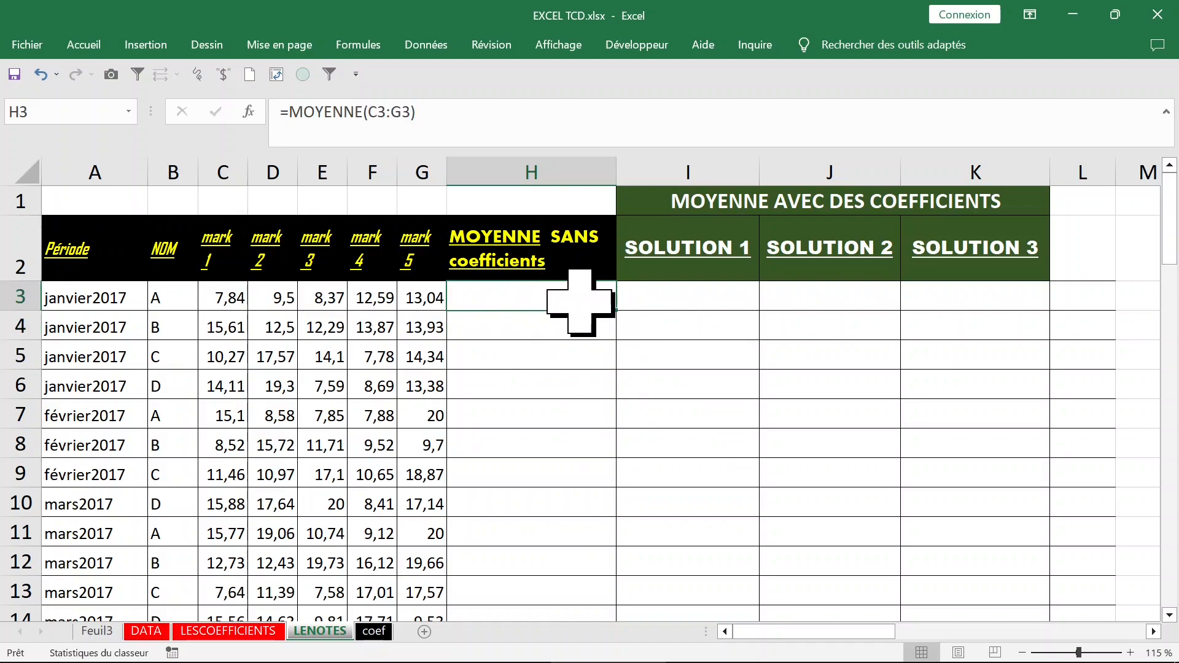
{"action": "left_click", "coordinate": [101, 42]}
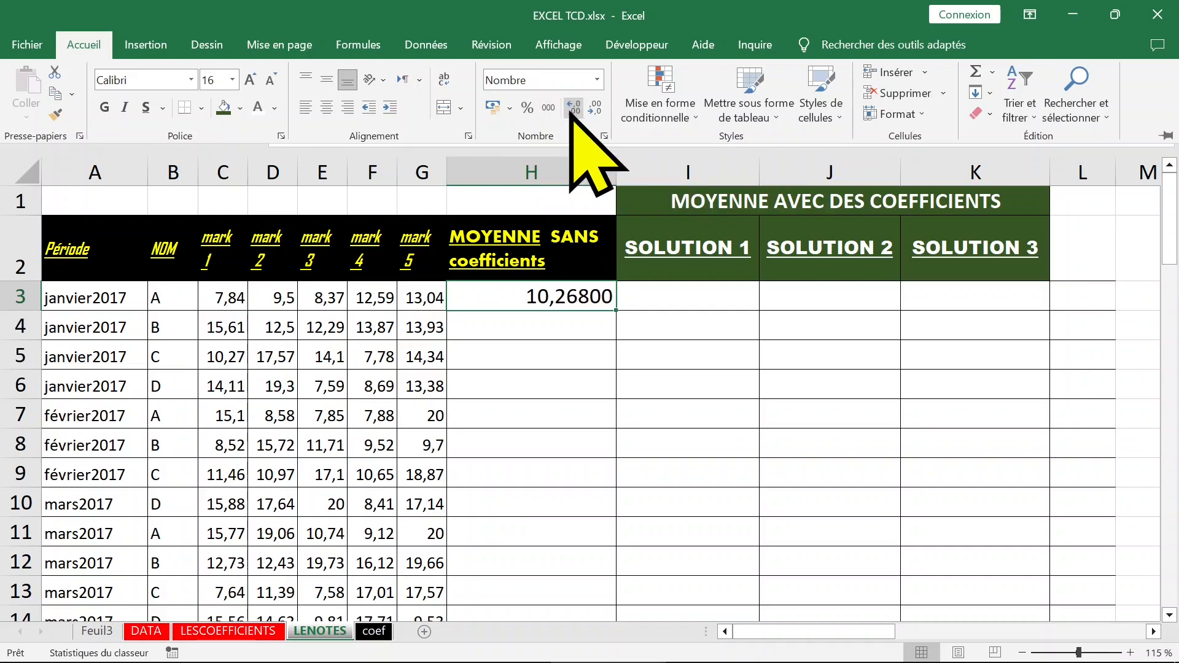
{"action": "left_click", "coordinate": [573, 109]}
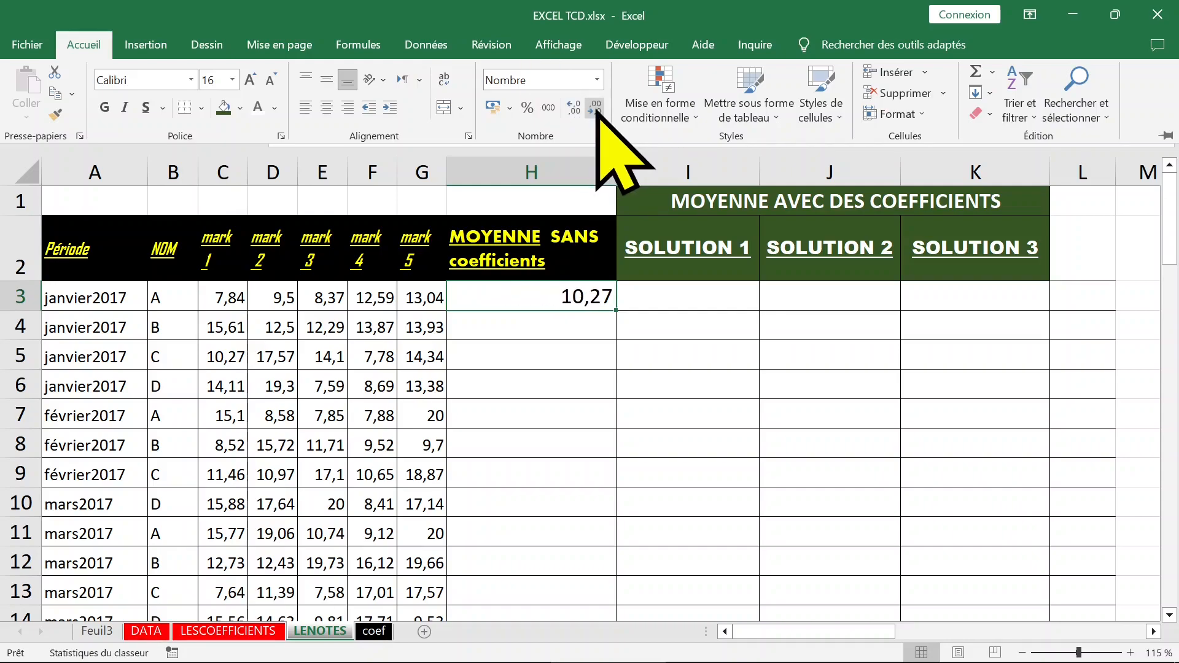
{"action": "key", "text": "ctrl+F1"}
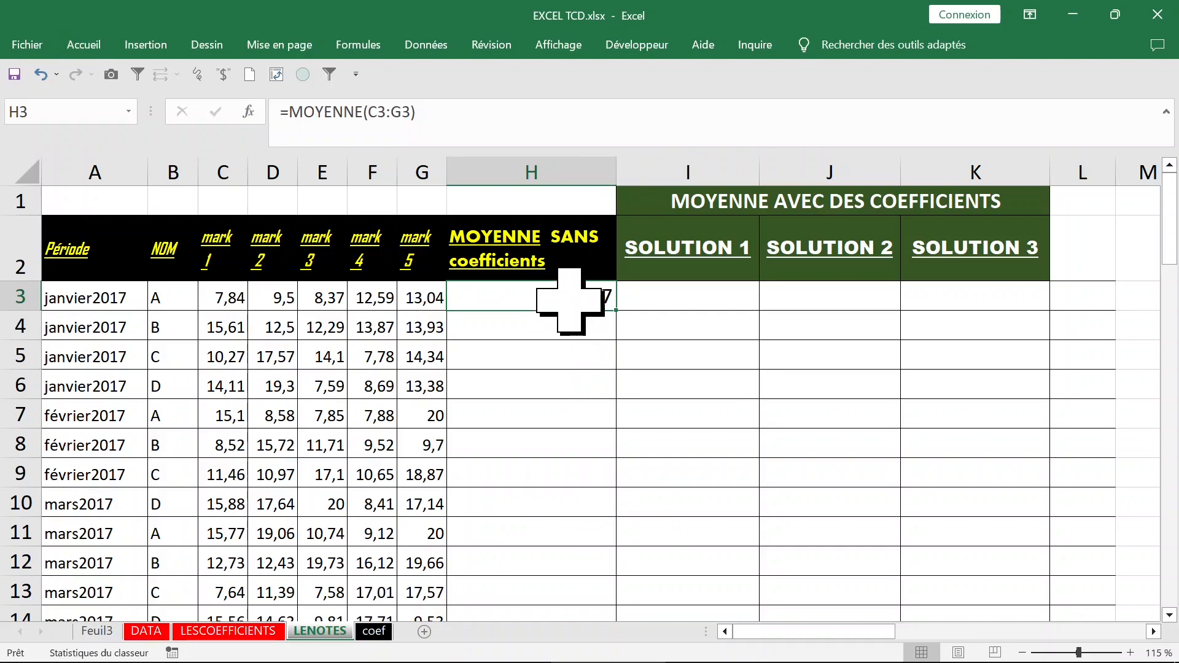
Fill the average formula from H3 down to the last data row, H66, and check both ends of the column
{"action": "double_click", "coordinate": [616, 310]}
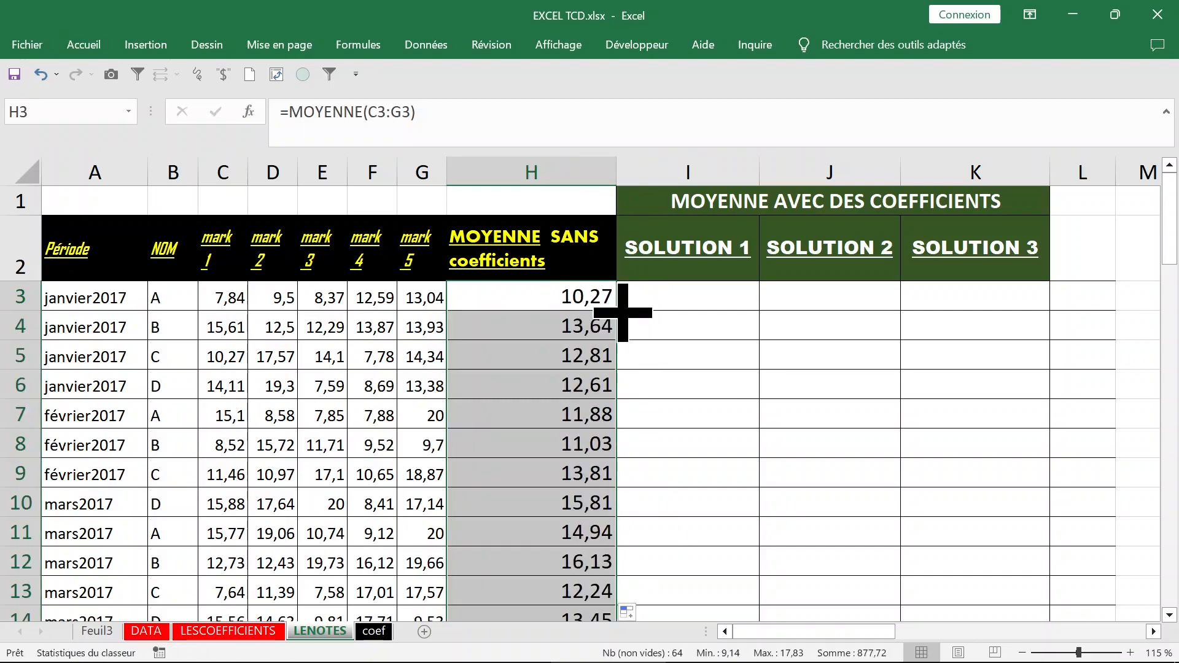
{"action": "left_click", "coordinate": [487, 337]}
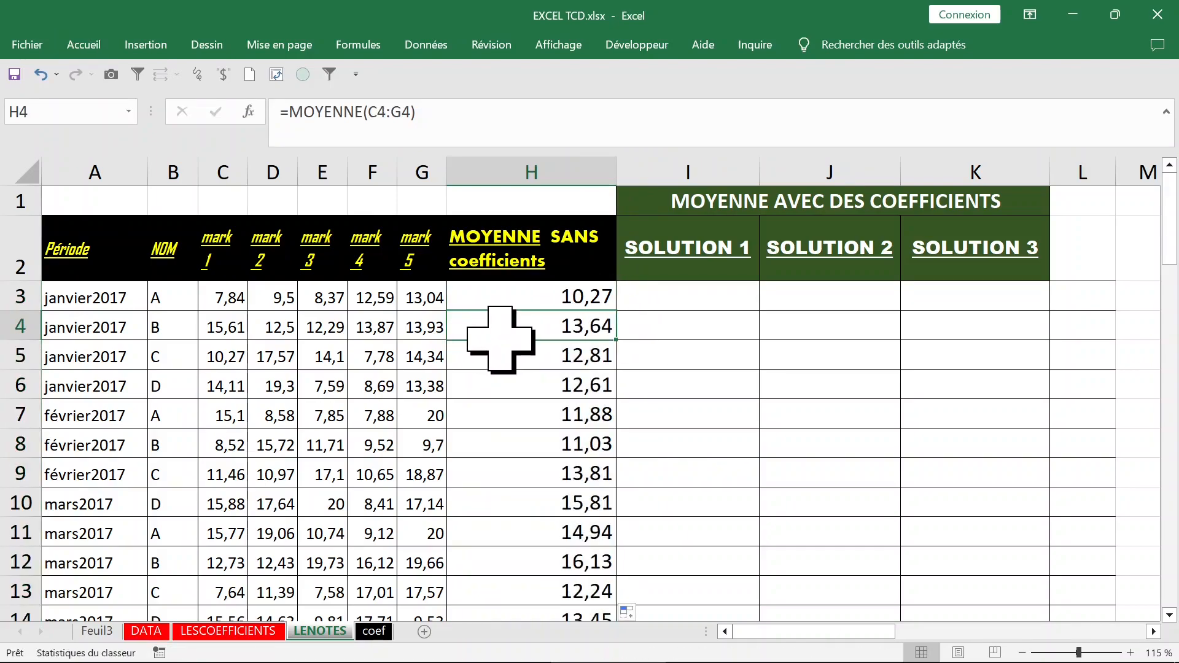
{"action": "double_click", "coordinate": [514, 340]}
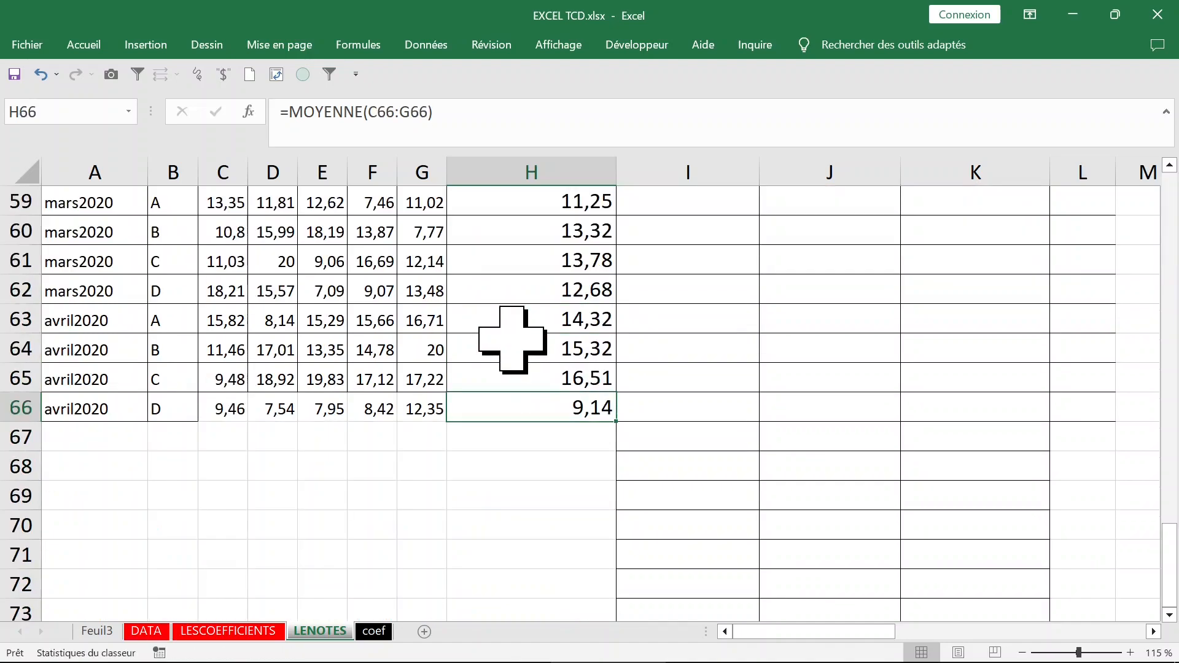
{"action": "double_click", "coordinate": [541, 388]}
{"action": "left_click", "coordinate": [534, 308]}
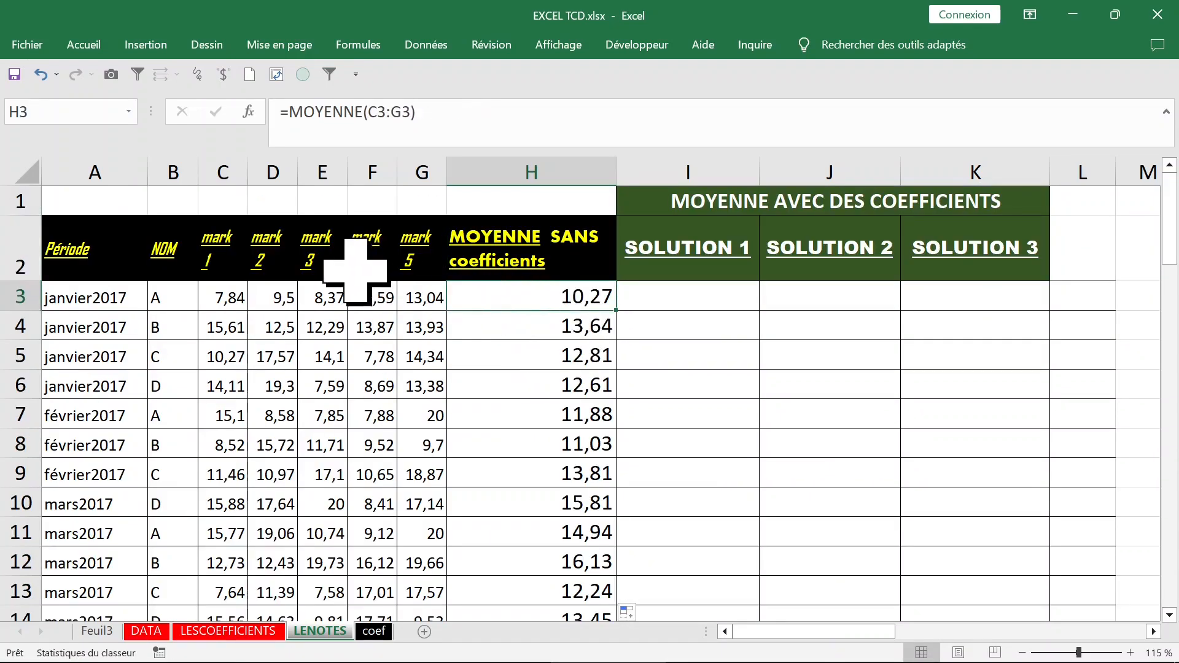
Select I3 on LENOTES as the target cell and review the coefficients of marks 1 to 5 on the coef sheet
{"action": "left_click_drag", "start_coordinate": [218, 173], "coordinate": [396, 205]}
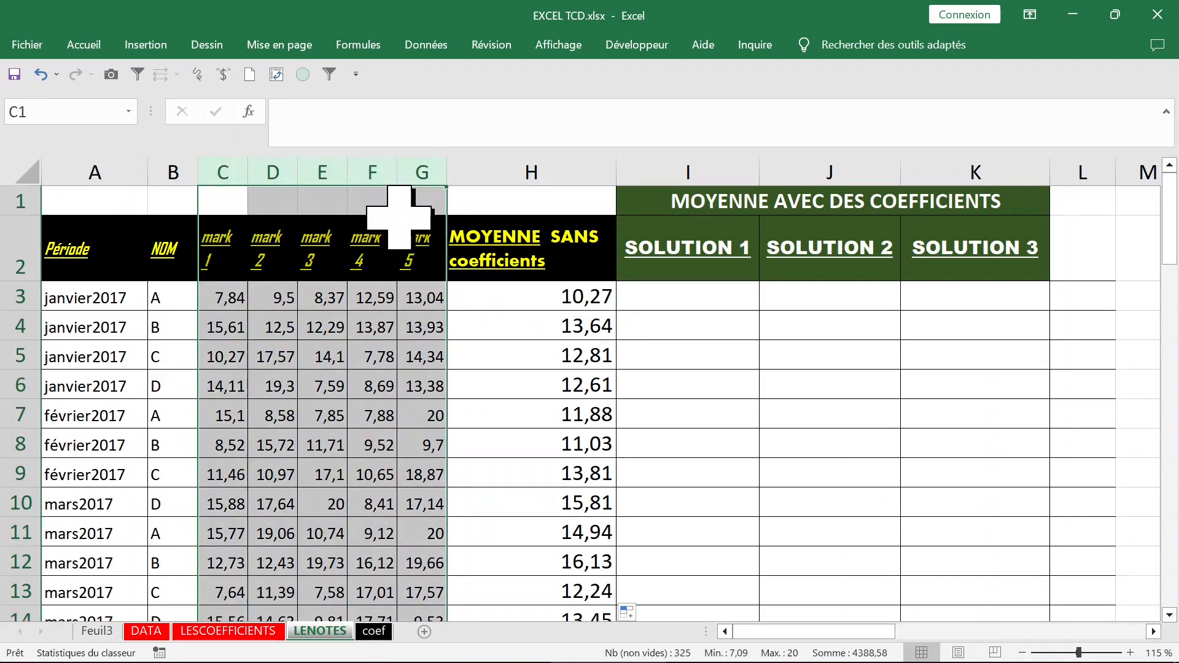
{"action": "left_click", "coordinate": [536, 289]}
{"action": "left_click", "coordinate": [704, 206]}
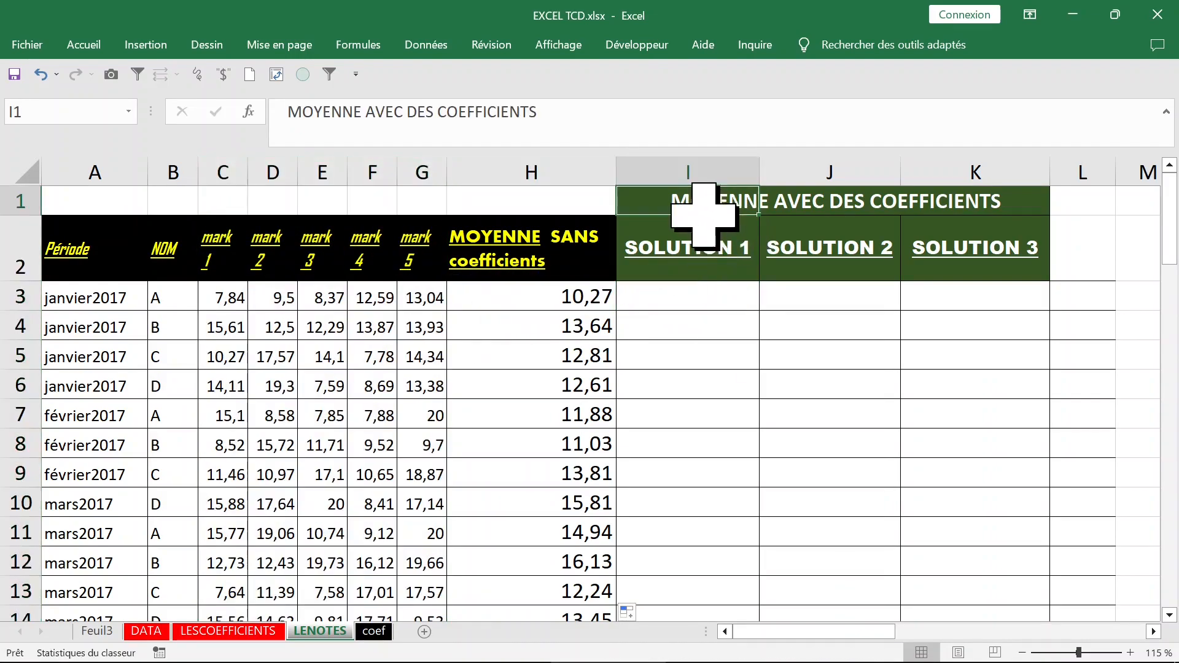
{"action": "left_click", "coordinate": [697, 292]}
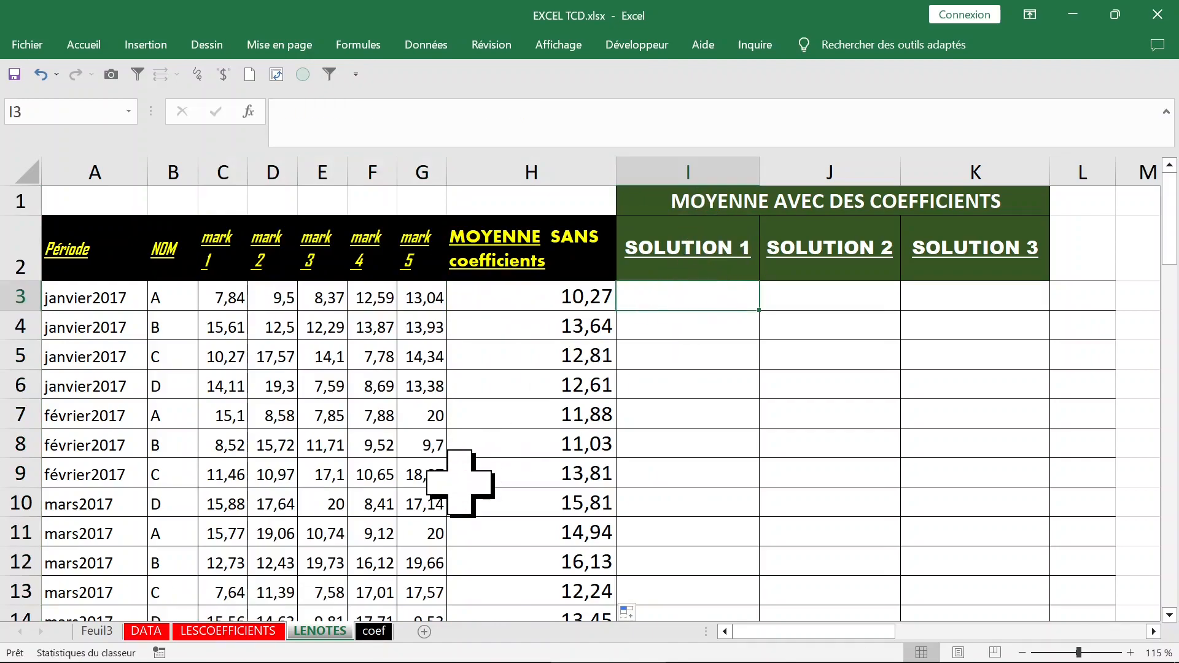
{"action": "left_click", "coordinate": [371, 633]}
{"action": "left_click_drag", "start_coordinate": [132, 211], "coordinate": [651, 234]}
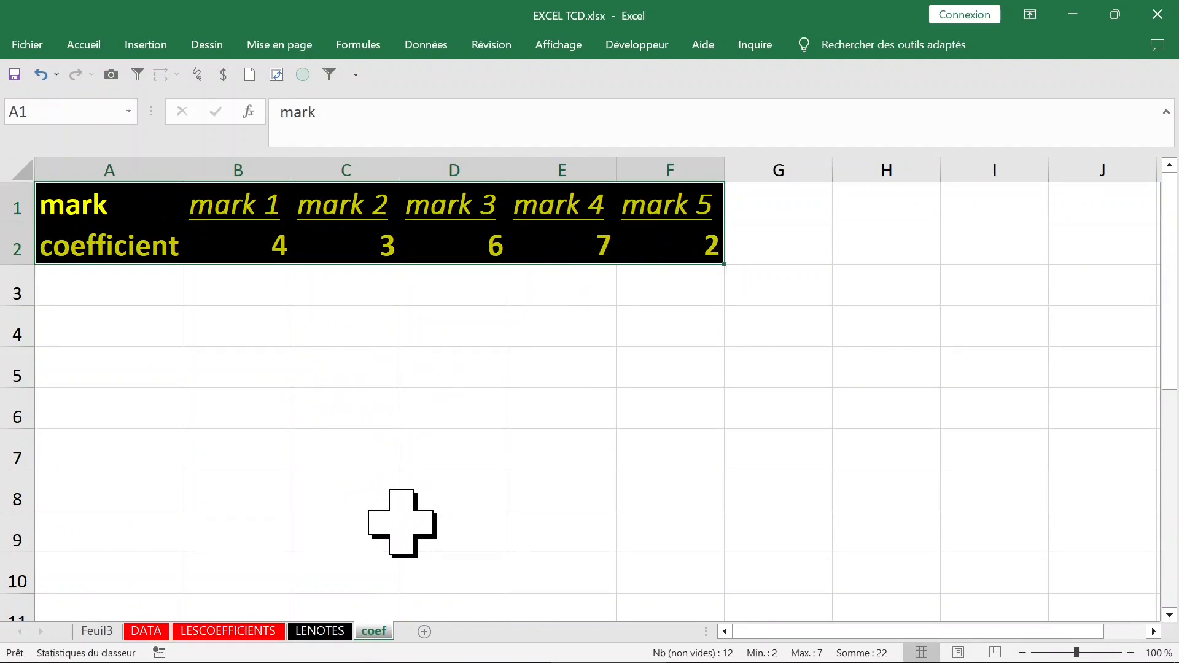
{"action": "left_click", "coordinate": [322, 632]}
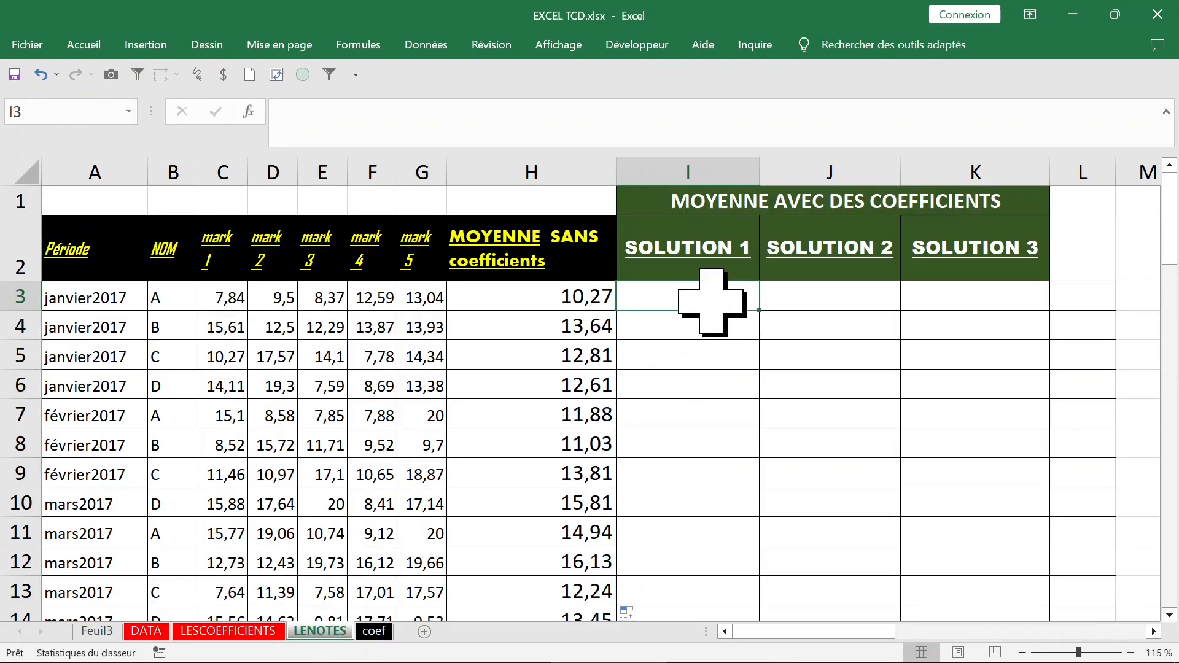
Start the SOLUTION 1 weighted-average formula in I3 with the first mark times its fixed coefficient: =(C3*coef!$B$2+
{"action": "type", "text": "=("}
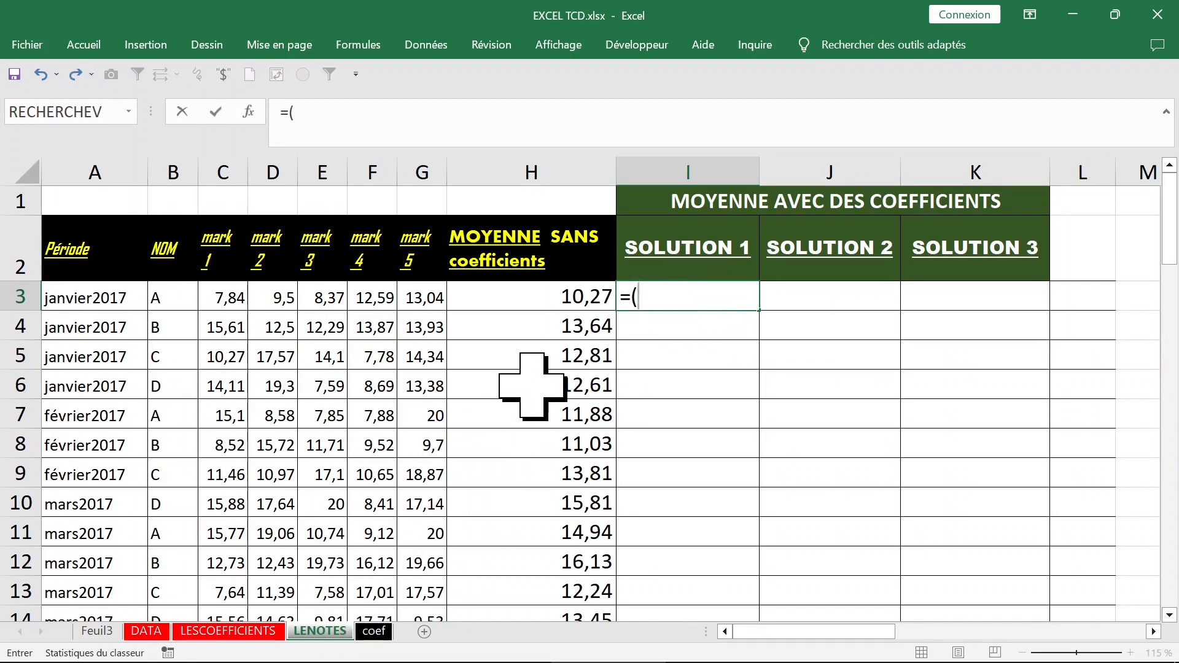
{"action": "left_click", "coordinate": [231, 301]}
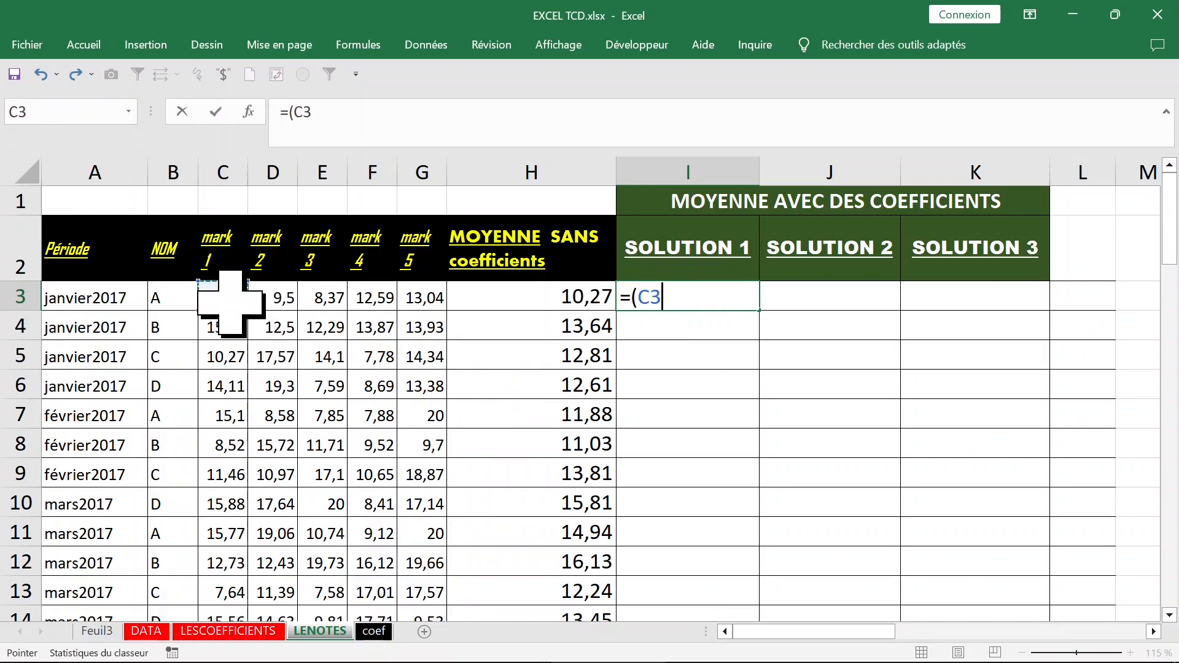
{"action": "type", "text": "*"}
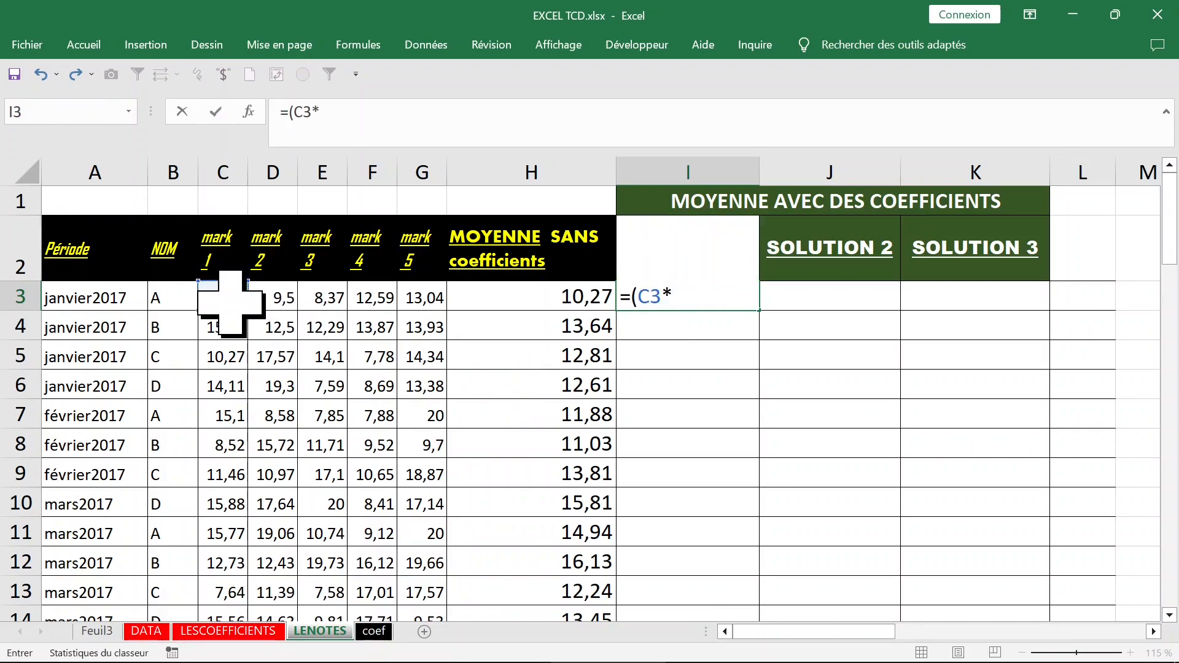
{"action": "left_click", "coordinate": [375, 632]}
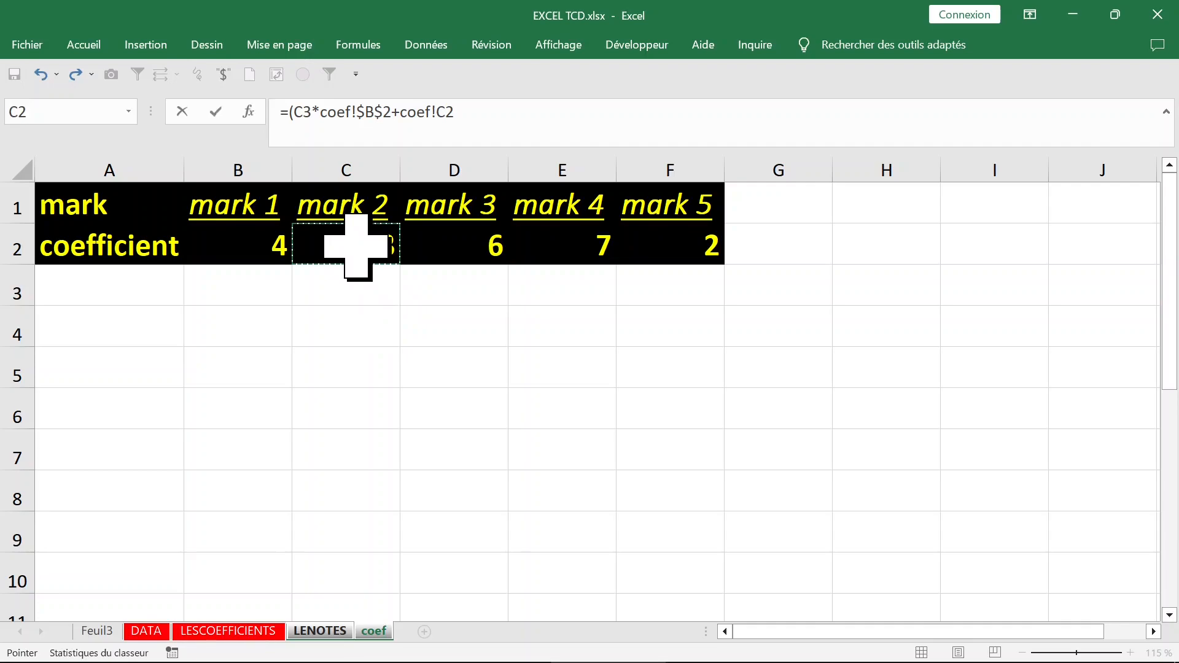
Remove the mistaken reference coef!C2 from the end of the formula, keeping =(C3*coef!$B$2+
{"action": "key", "text": "BackSpace"}
{"action": "key", "text": "BackSpace"}
{"action": "key", "text": "BackSpace"}
{"action": "key", "text": "BackSpace"}
{"action": "key", "text": "BackSpace"}
{"action": "key", "text": "BackSpace"}
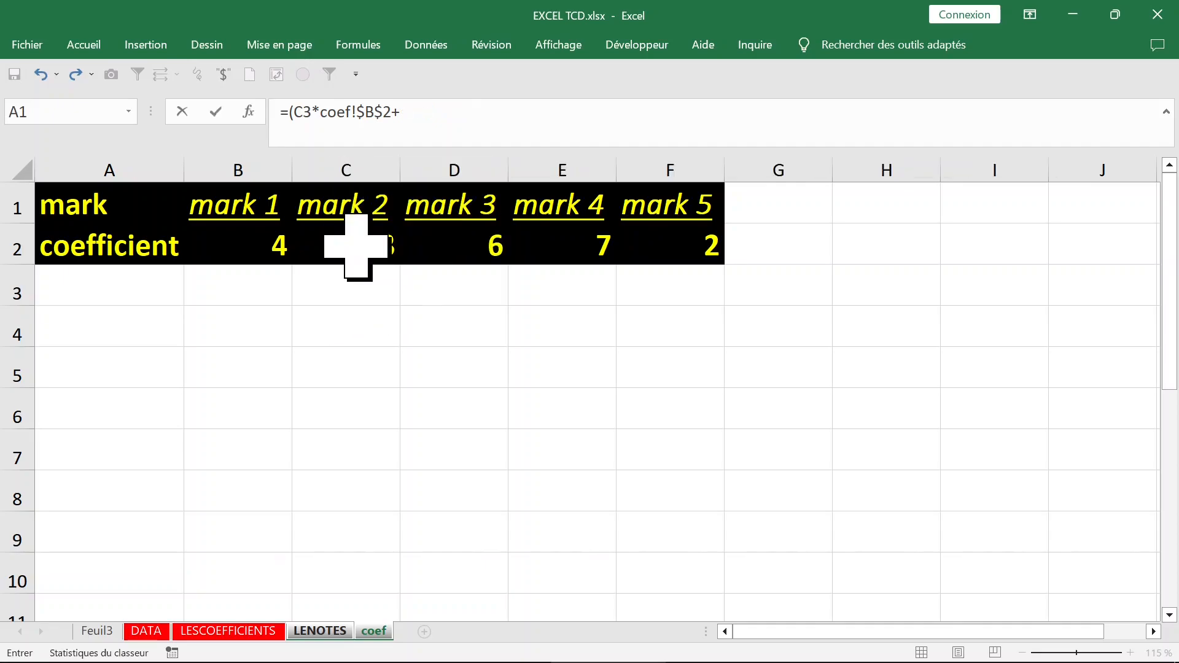
Add the second mark times its fixed coefficient to the formula: LENOTES!D3*coef!$C$2+
{"action": "left_click", "coordinate": [327, 632]}
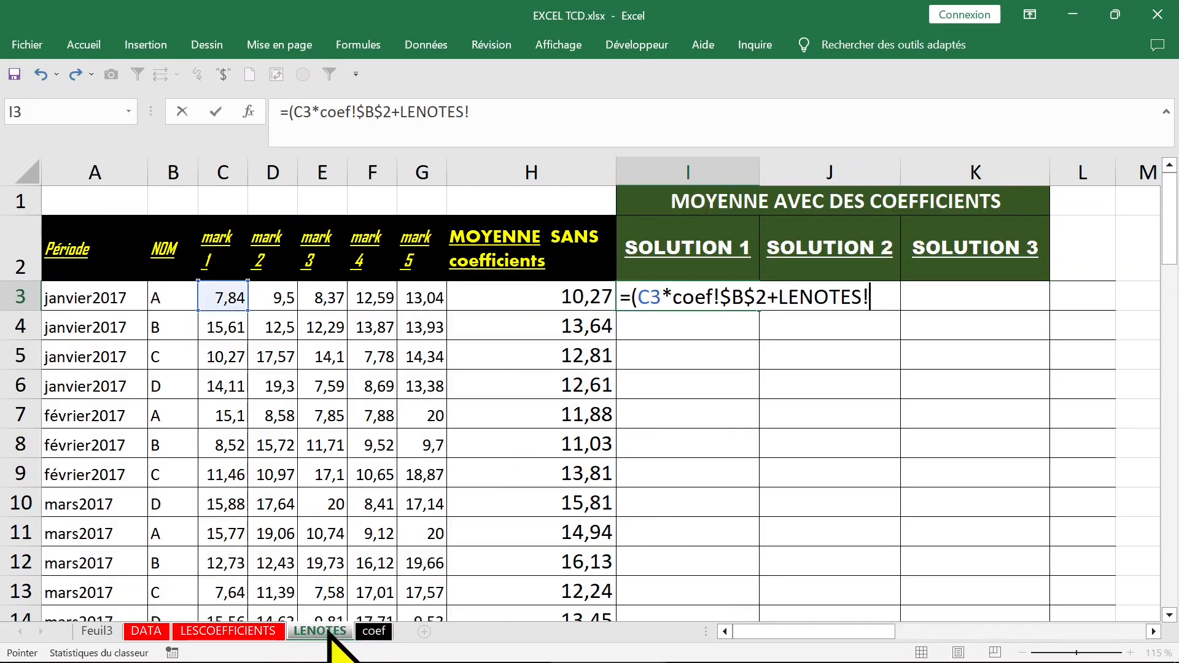
{"action": "left_click", "coordinate": [273, 297]}
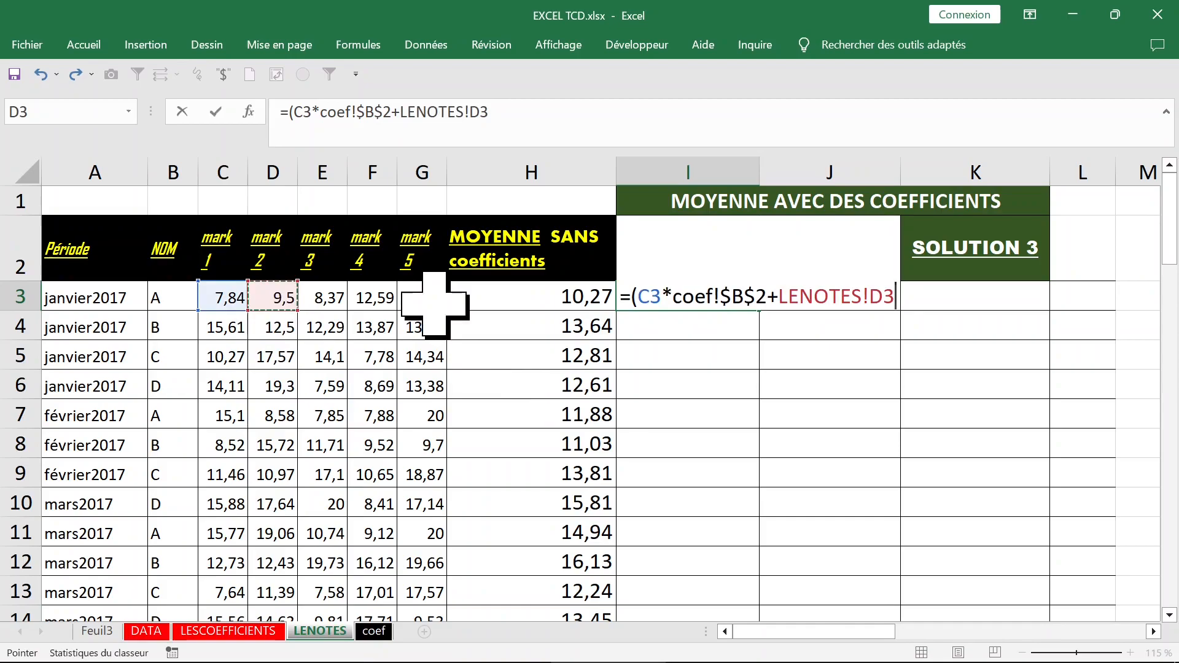
{"action": "type", "text": "*"}
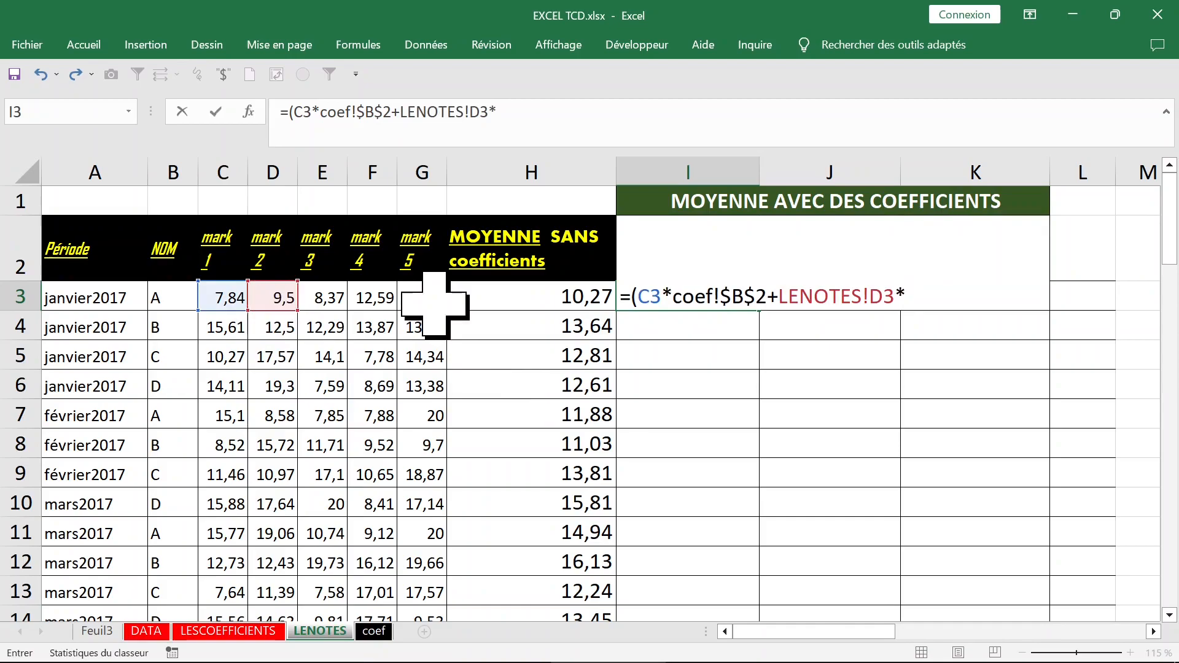
{"action": "left_click", "coordinate": [375, 632]}
{"action": "left_click", "coordinate": [364, 252]}
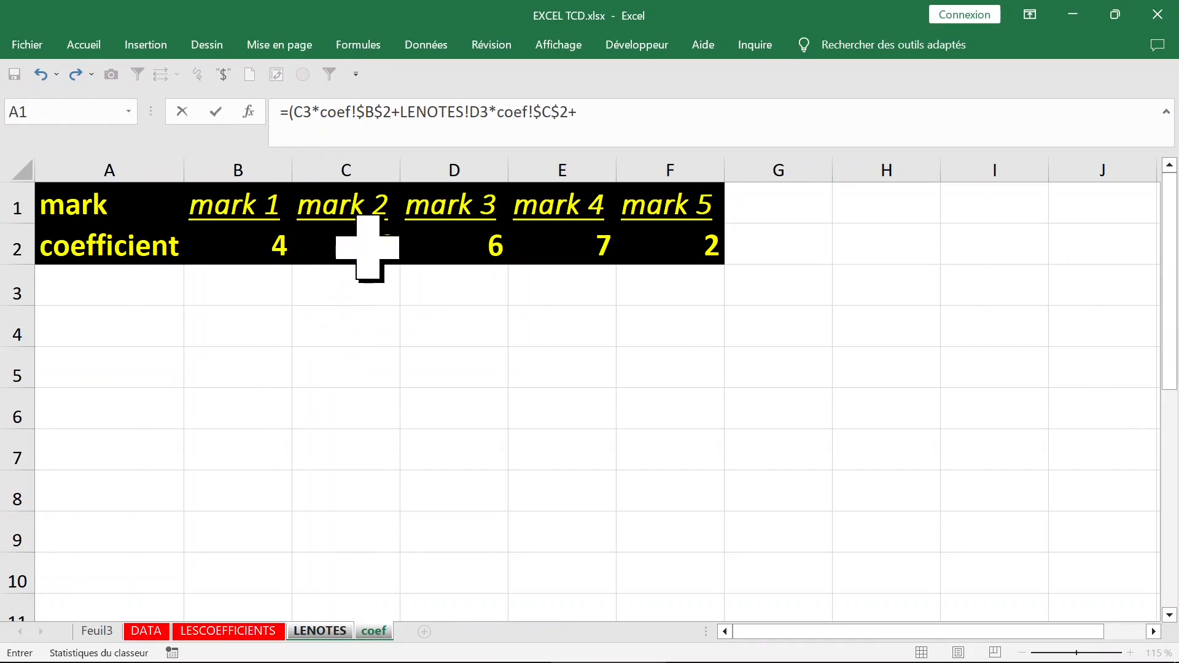
Add the third mark times its fixed coefficient to the formula: LENOTES!E3*coef!$D$2+
{"action": "left_click", "coordinate": [326, 633]}
{"action": "left_click", "coordinate": [330, 298]}
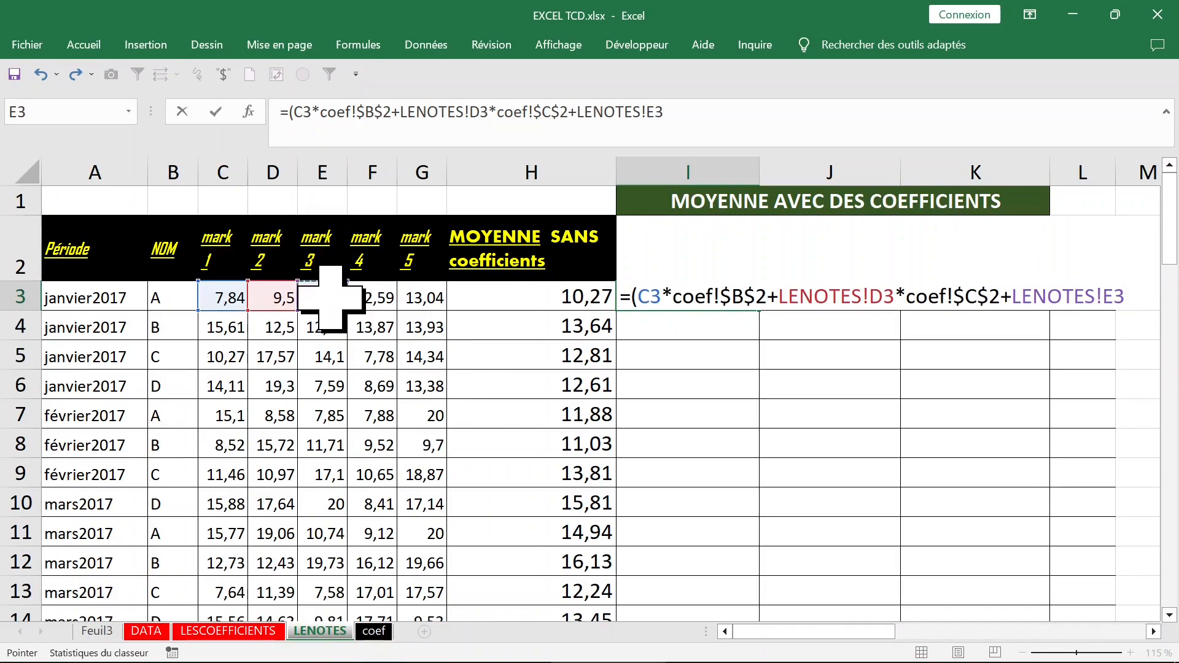
{"action": "left_click", "coordinate": [374, 632]}
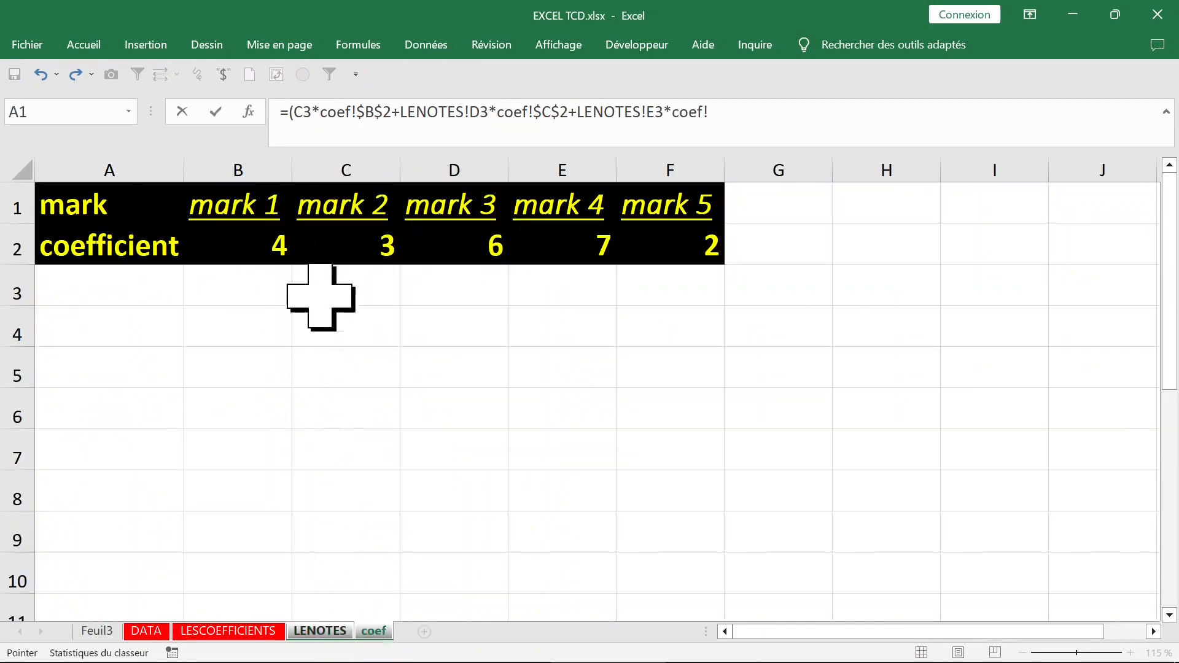
{"action": "left_click", "coordinate": [466, 249]}
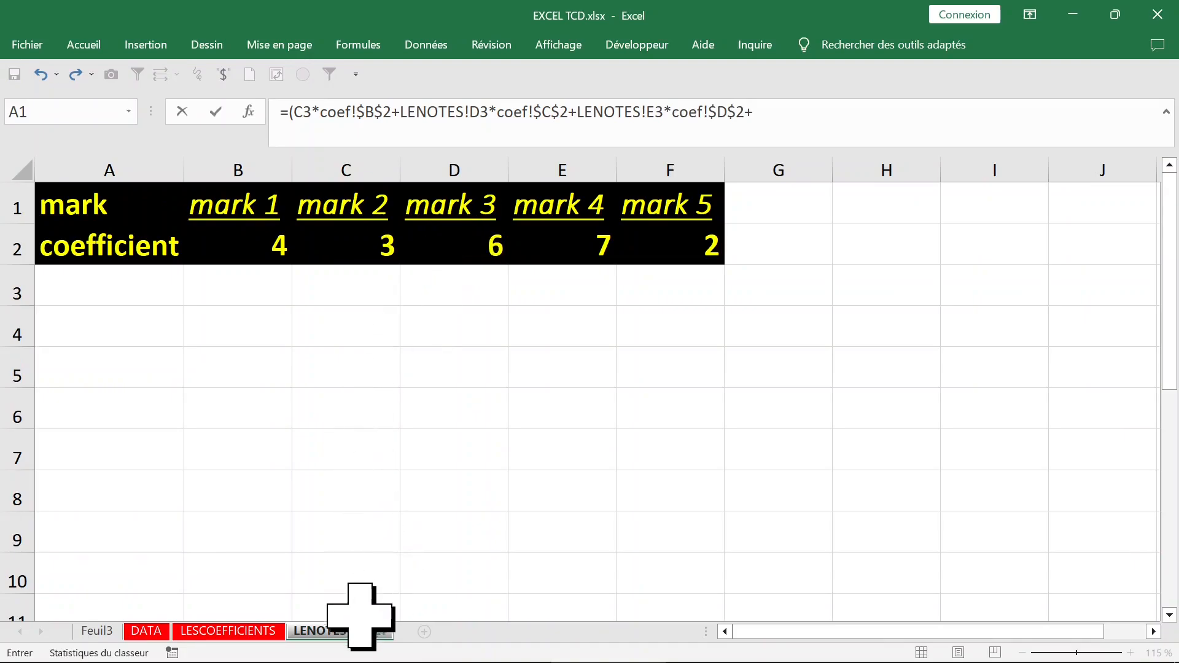
Add the fourth mark times its fixed coefficient to the formula: LENOTES!F3*coef!$E$2+
{"action": "left_click", "coordinate": [332, 632]}
{"action": "left_click", "coordinate": [375, 296]}
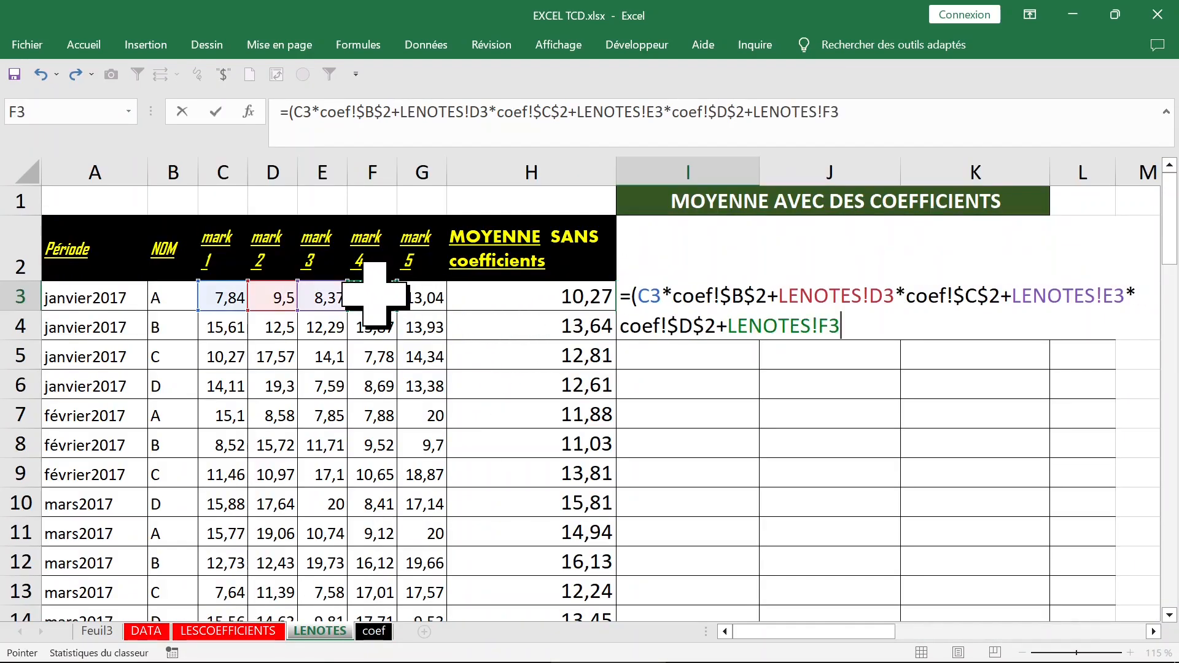
{"action": "type", "text": "*"}
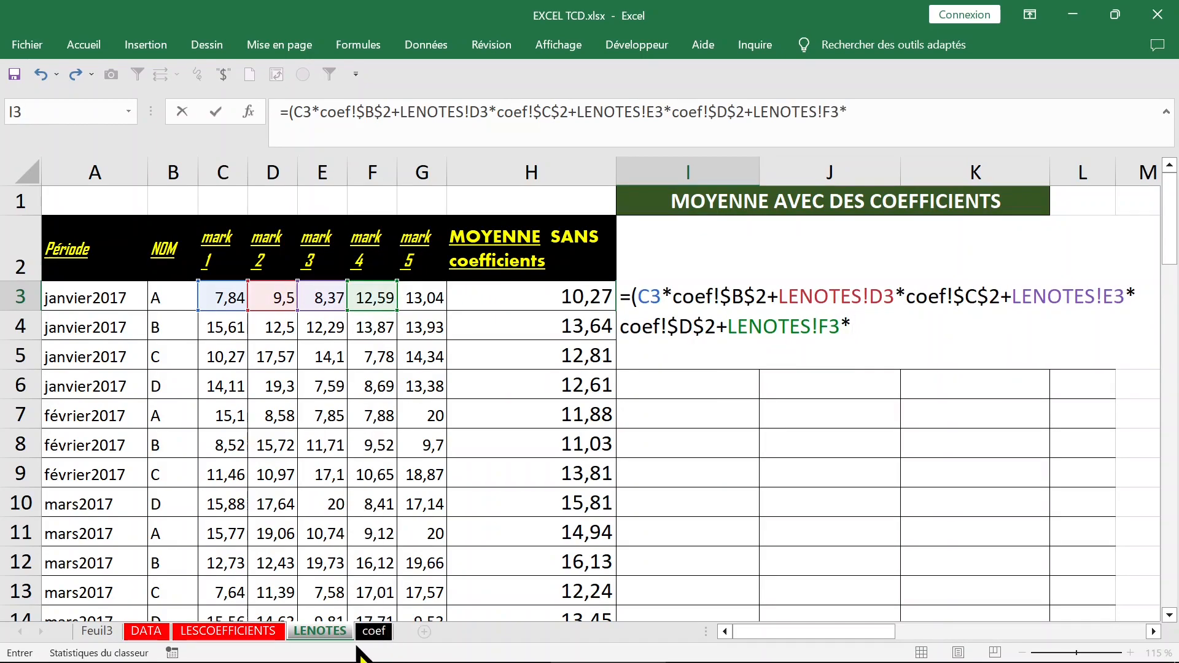
{"action": "left_click", "coordinate": [372, 632]}
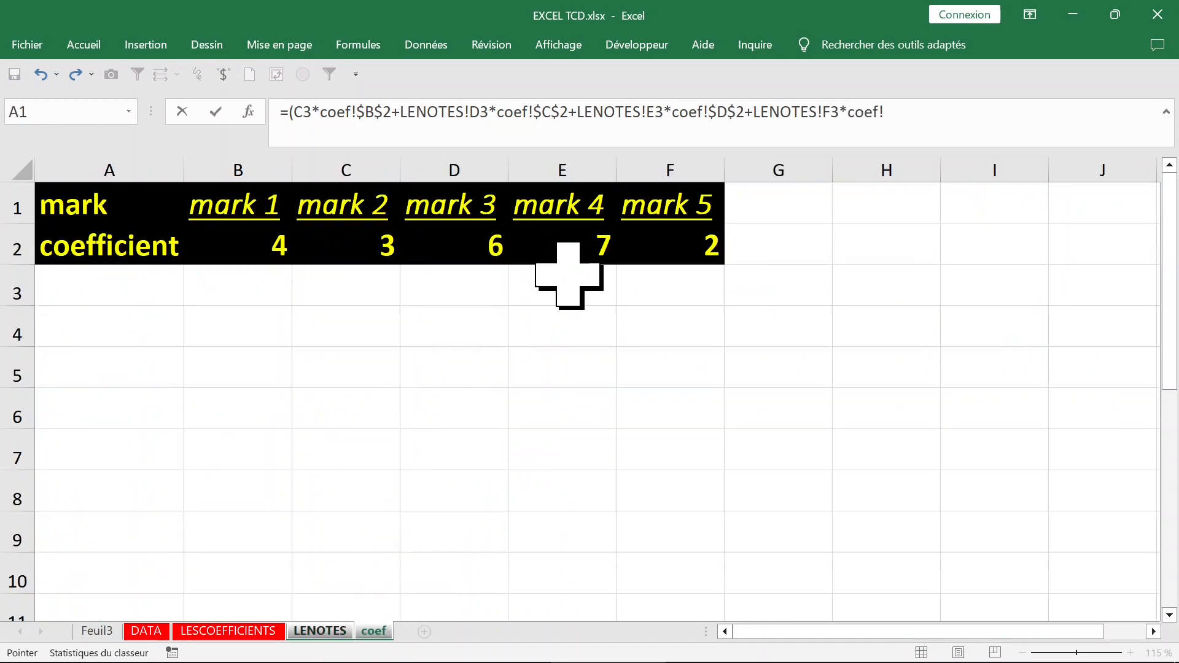
{"action": "left_click", "coordinate": [561, 249]}
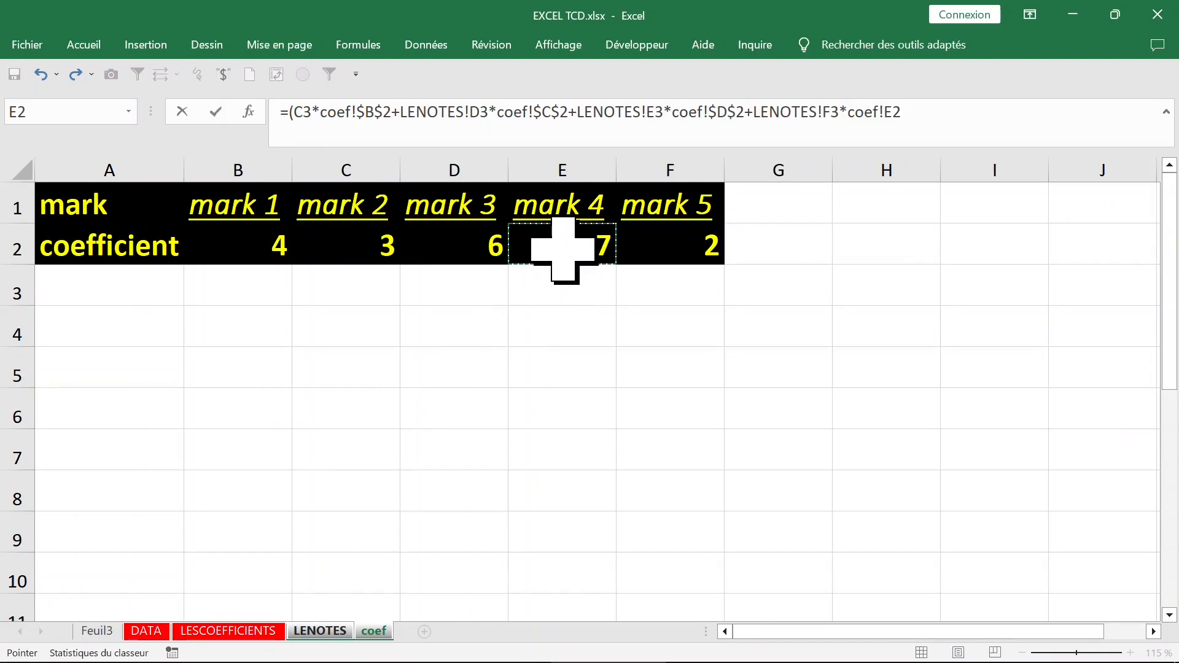
{"action": "type", "text": "+"}
Add the fifth mark times its fixed coefficient, LENOTES!G3*coef!$F$2, then close the parenthesis and validate the formula
{"action": "left_click", "coordinate": [324, 632]}
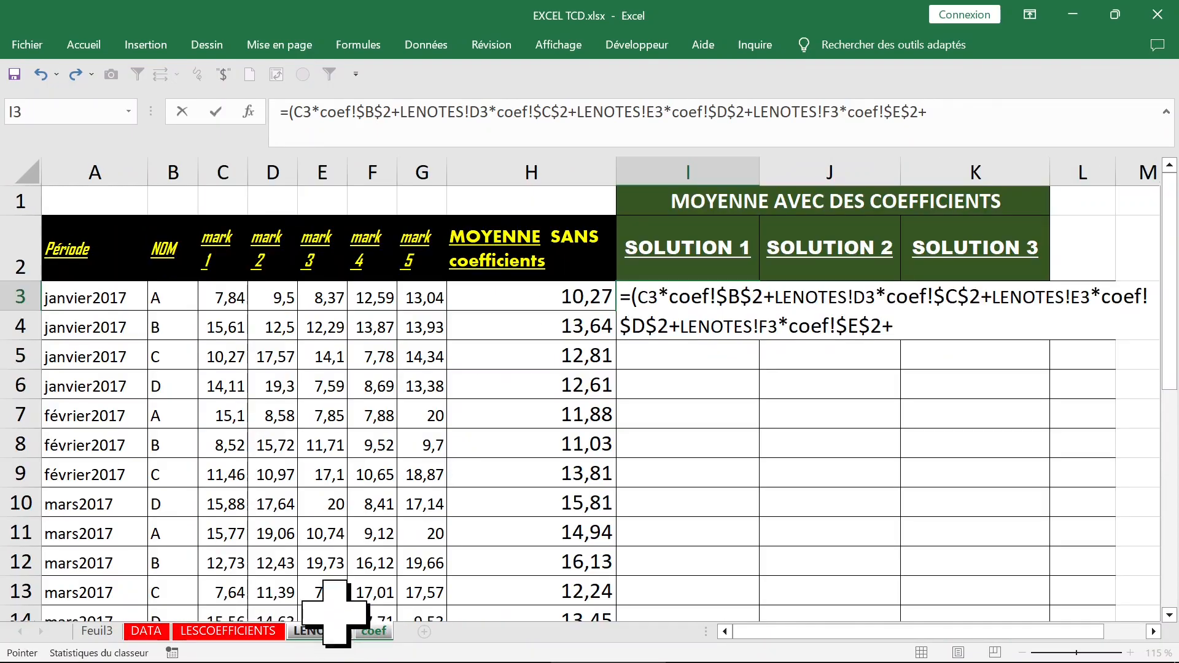
{"action": "left_click", "coordinate": [428, 296]}
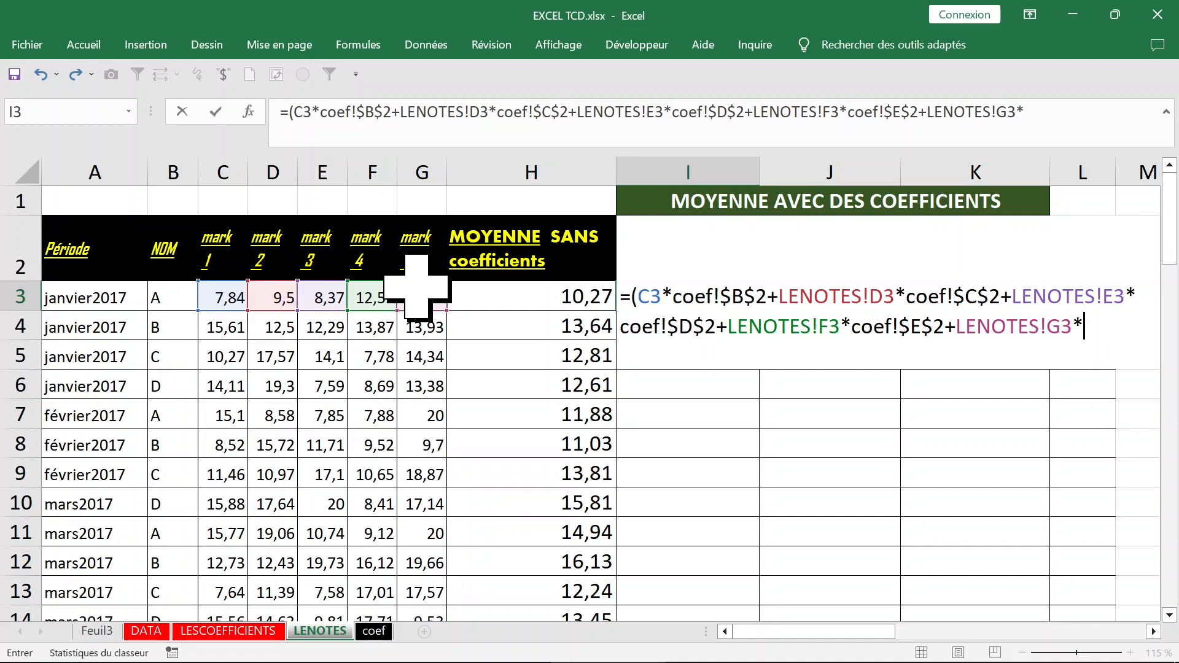
{"action": "type", "text": "*"}
{"action": "left_click", "coordinate": [374, 632]}
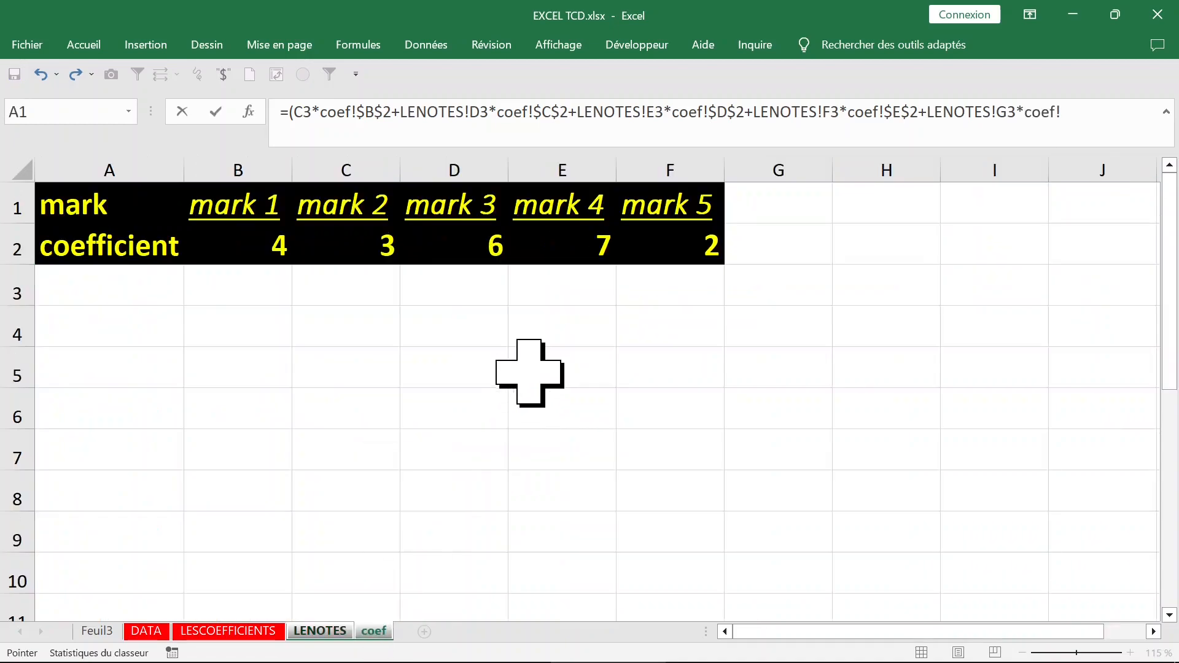
{"action": "left_click", "coordinate": [680, 254]}
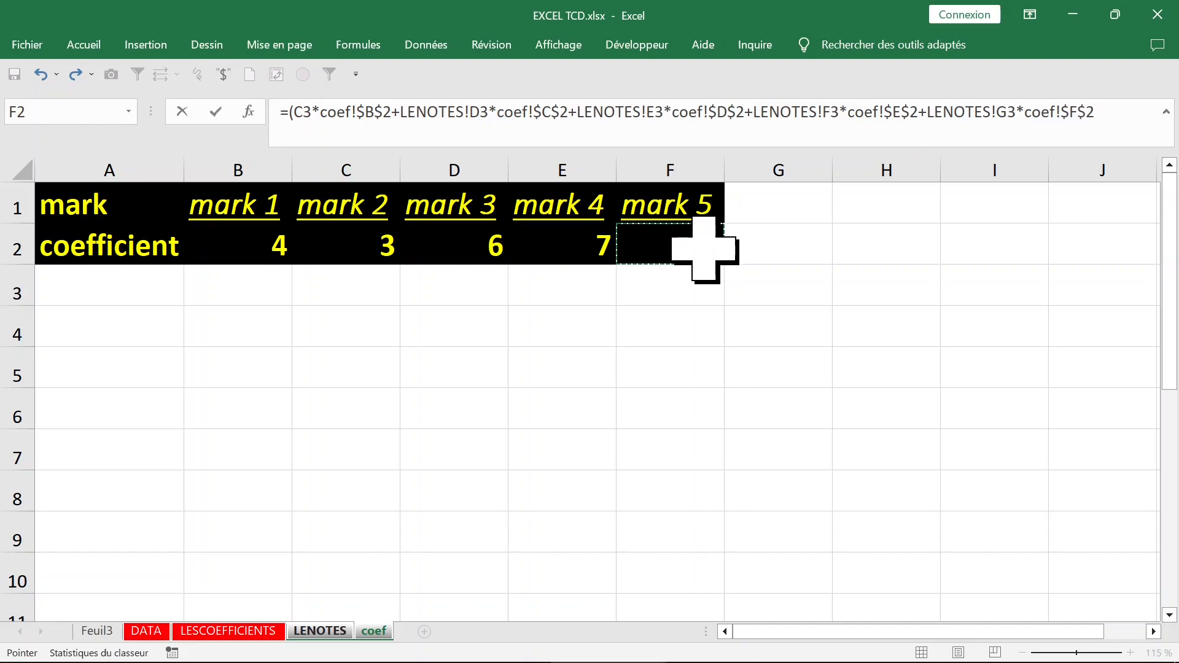
{"action": "key", "text": "Return"}
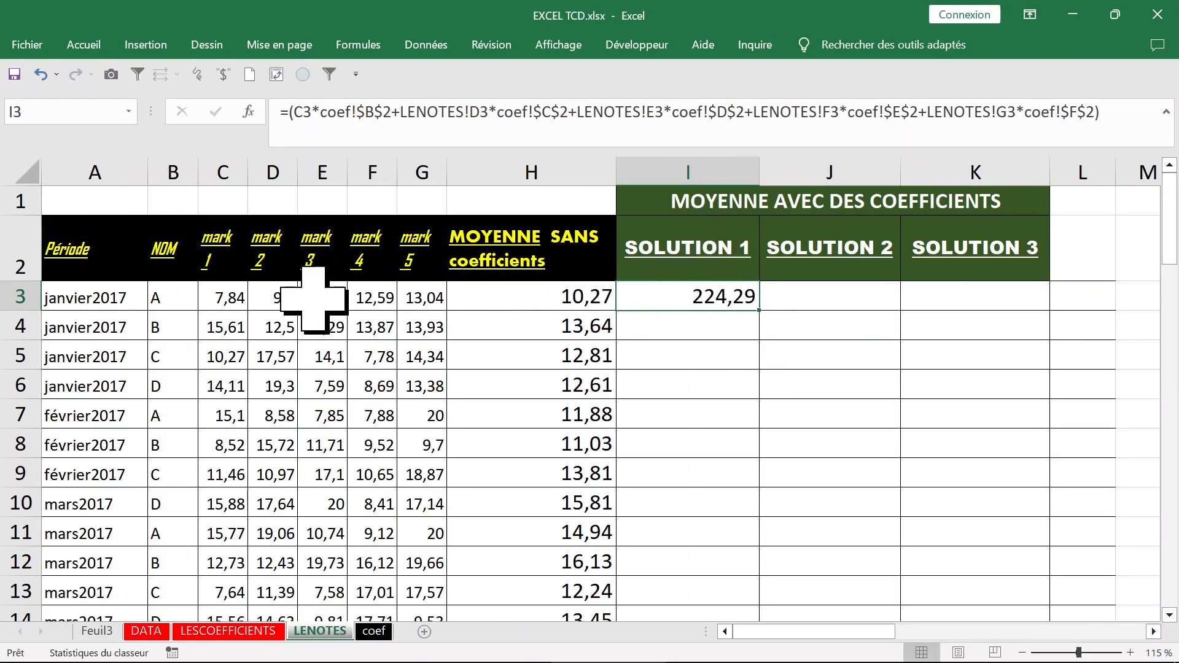
Extend the I3 formula with a division by the sum of the coefficients: /SOMME(coef!B2:F2
{"action": "left_click", "coordinate": [236, 300]}
{"action": "left_click", "coordinate": [710, 299]}
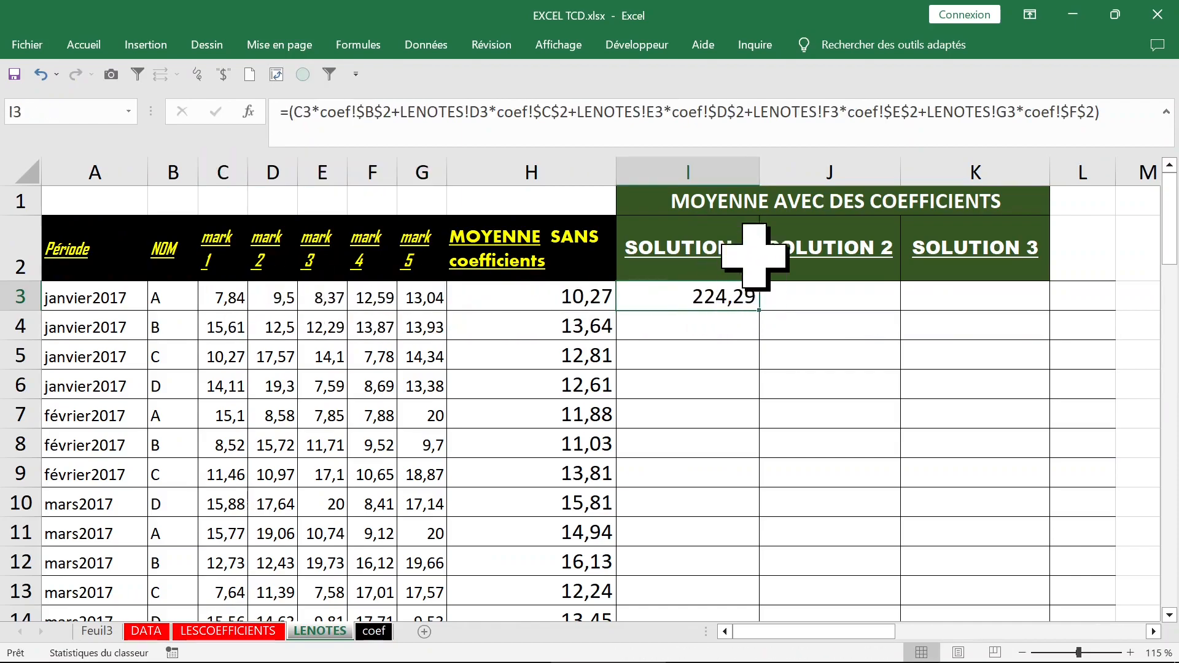
{"action": "left_click", "coordinate": [1118, 113]}
{"action": "type", "text": "/somm"}
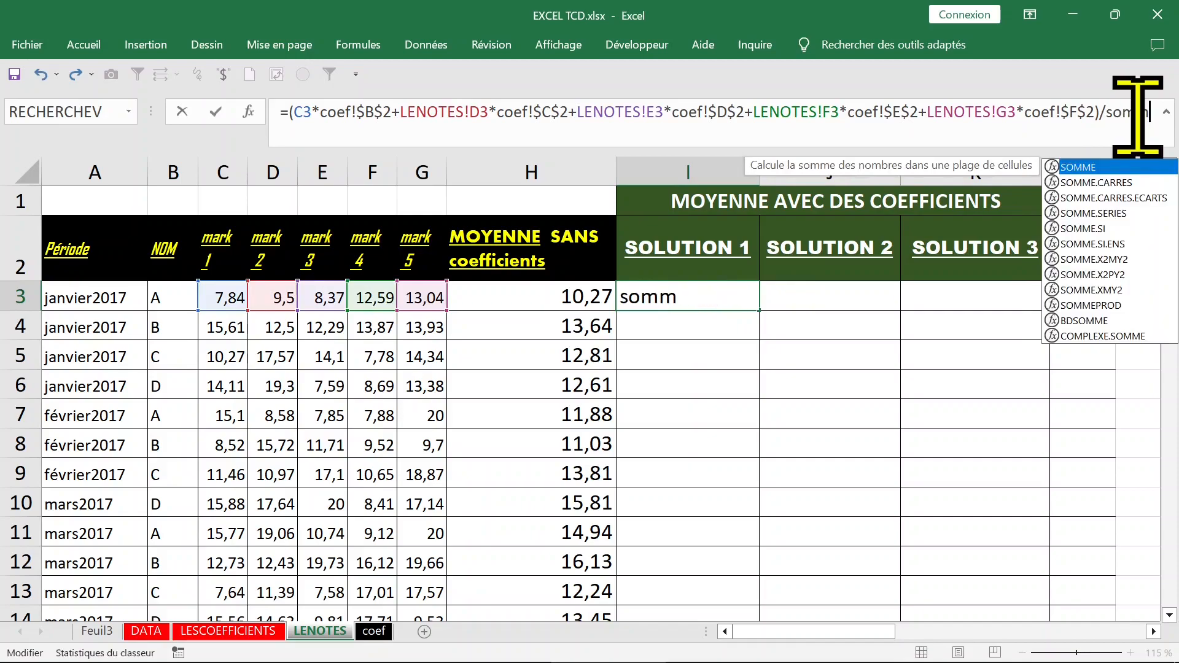
{"action": "key", "text": "Tab"}
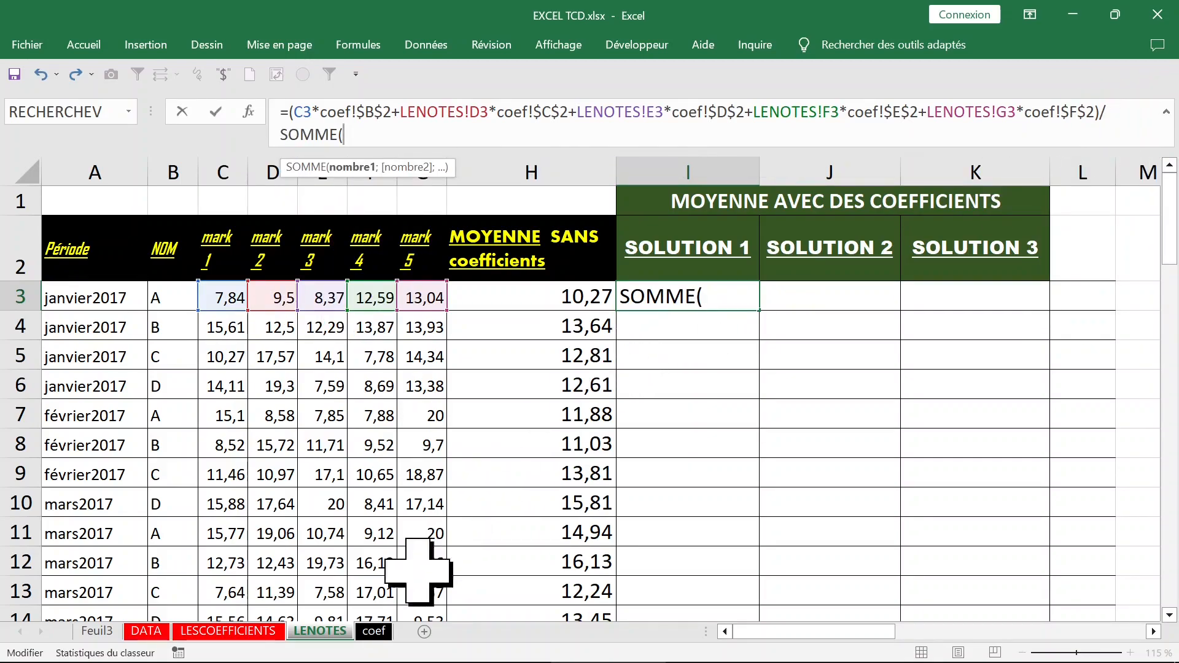
{"action": "left_click", "coordinate": [372, 633]}
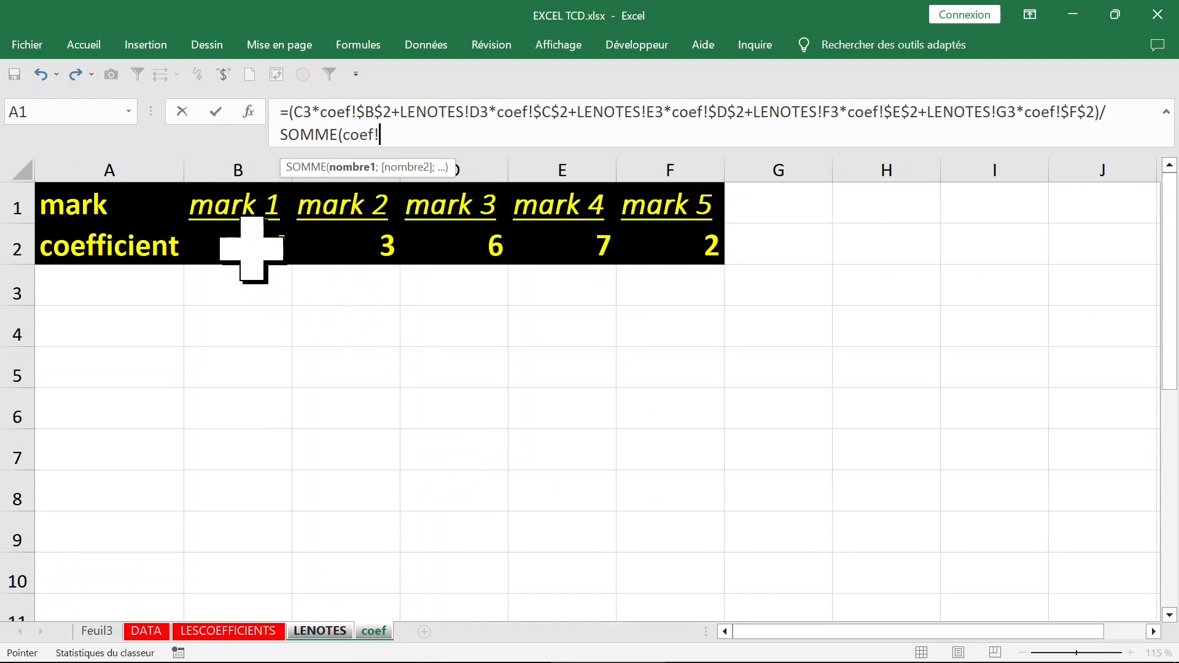
{"action": "left_click_drag", "start_coordinate": [252, 249], "coordinate": [666, 253]}
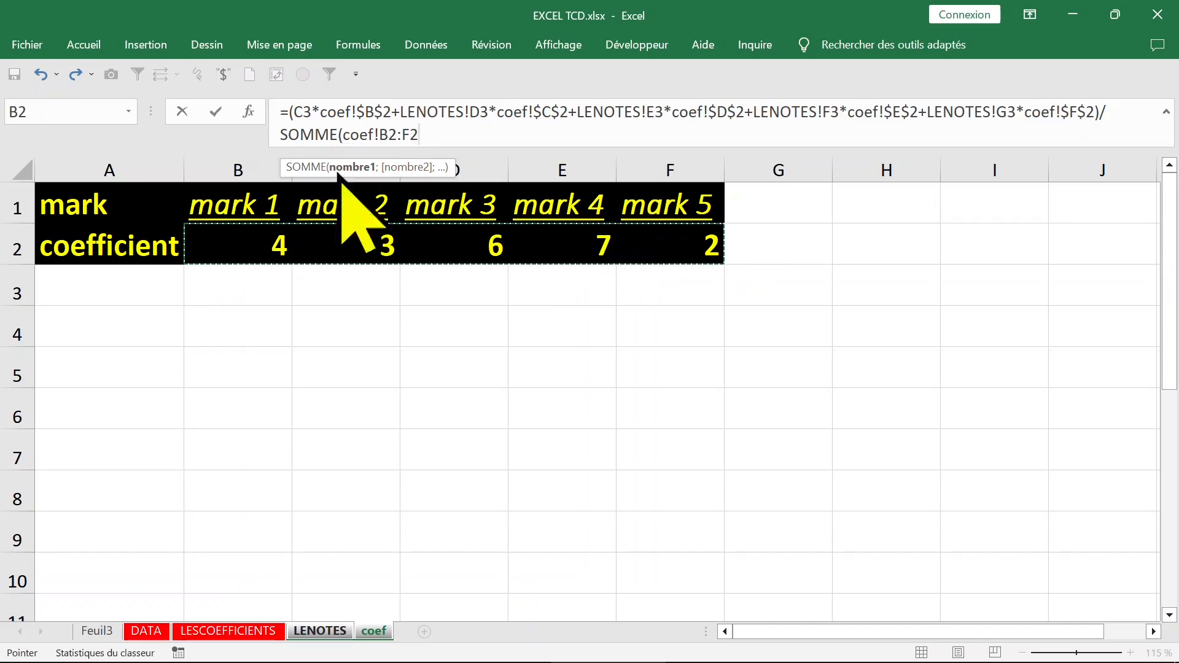
Make the summed coefficient range absolute as coef!$B$2:$F$2, close the parenthesis and validate the I3 formula
{"action": "left_click", "coordinate": [276, 133]}
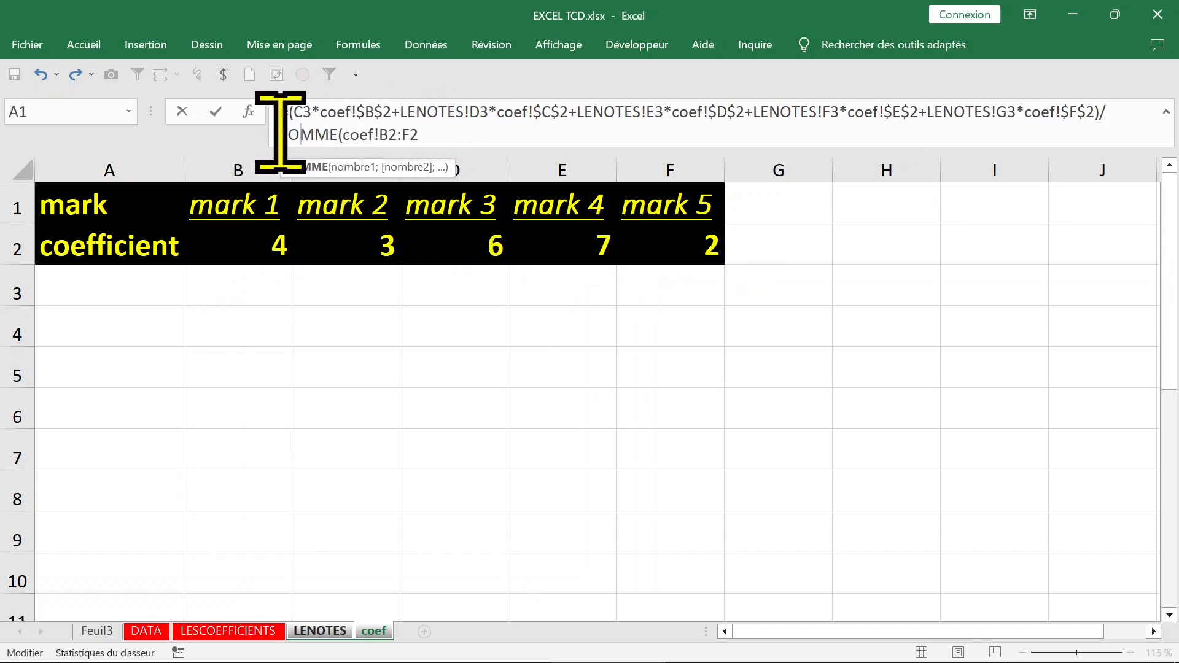
{"action": "left_click_drag", "start_coordinate": [276, 134], "coordinate": [330, 134]}
{"action": "left_click", "coordinate": [389, 134]}
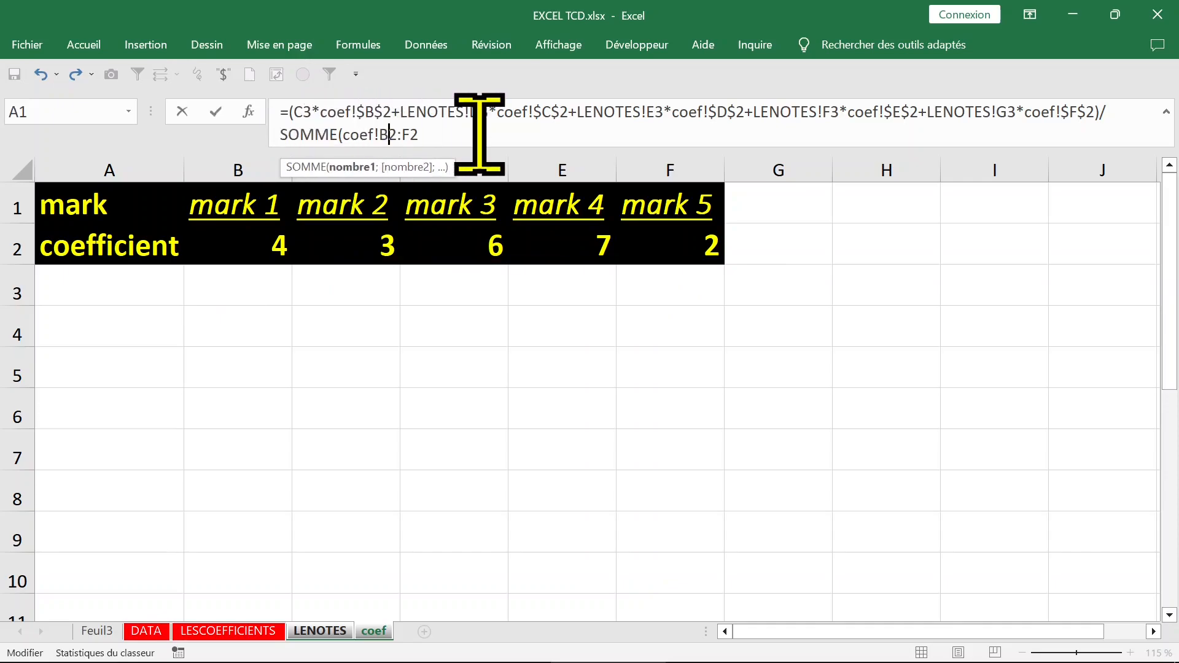
{"action": "key", "text": "F4"}
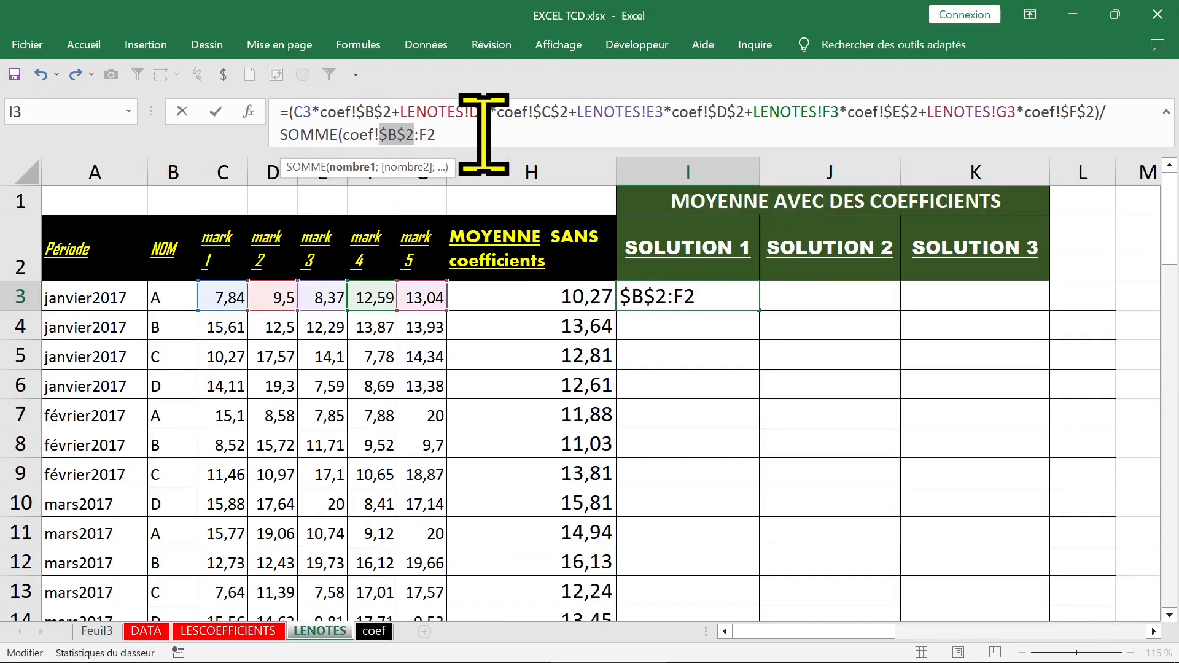
{"action": "left_click", "coordinate": [426, 135]}
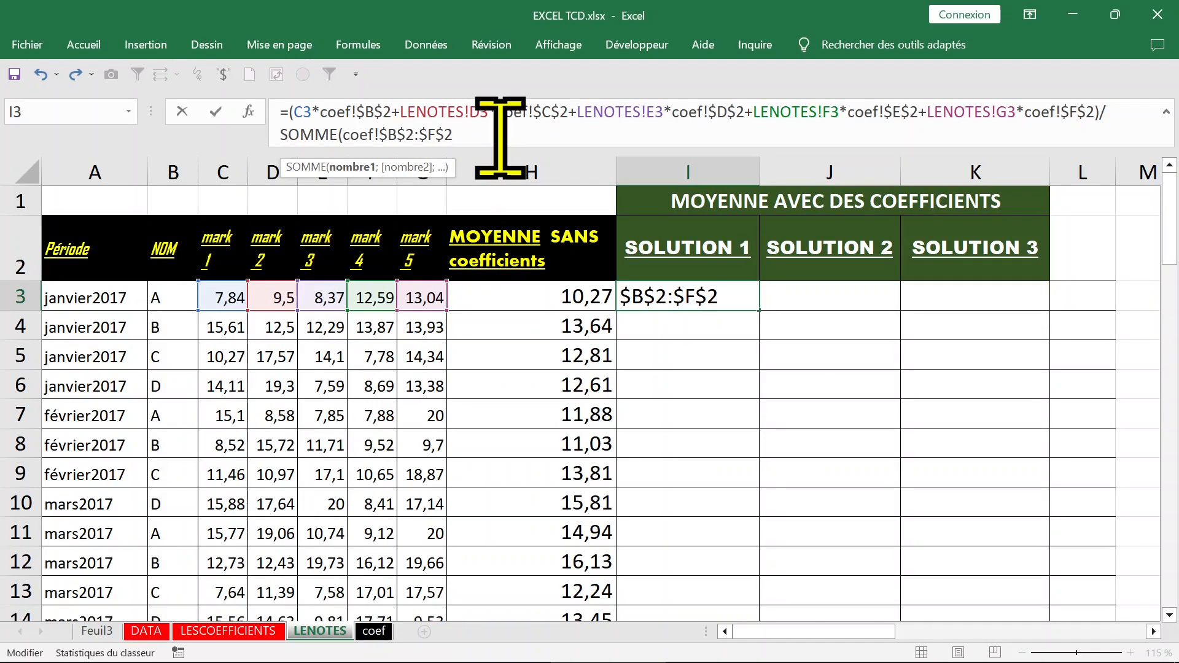
{"action": "type", "text": ")"}
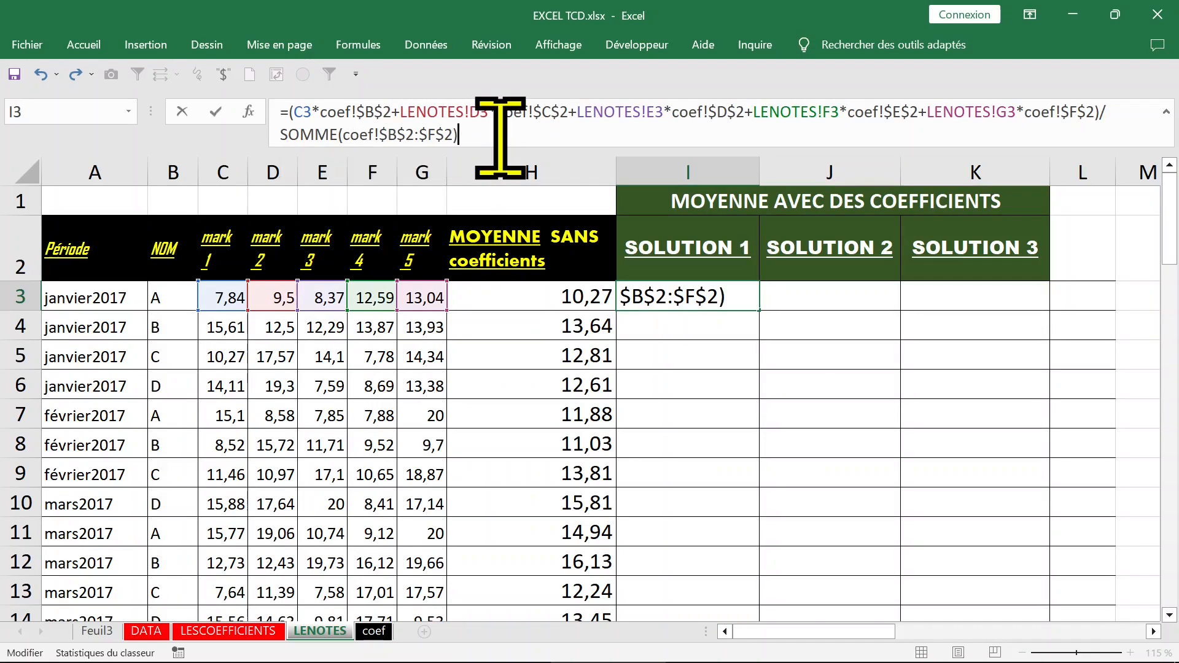
{"action": "key", "text": "ctrl+Return"}
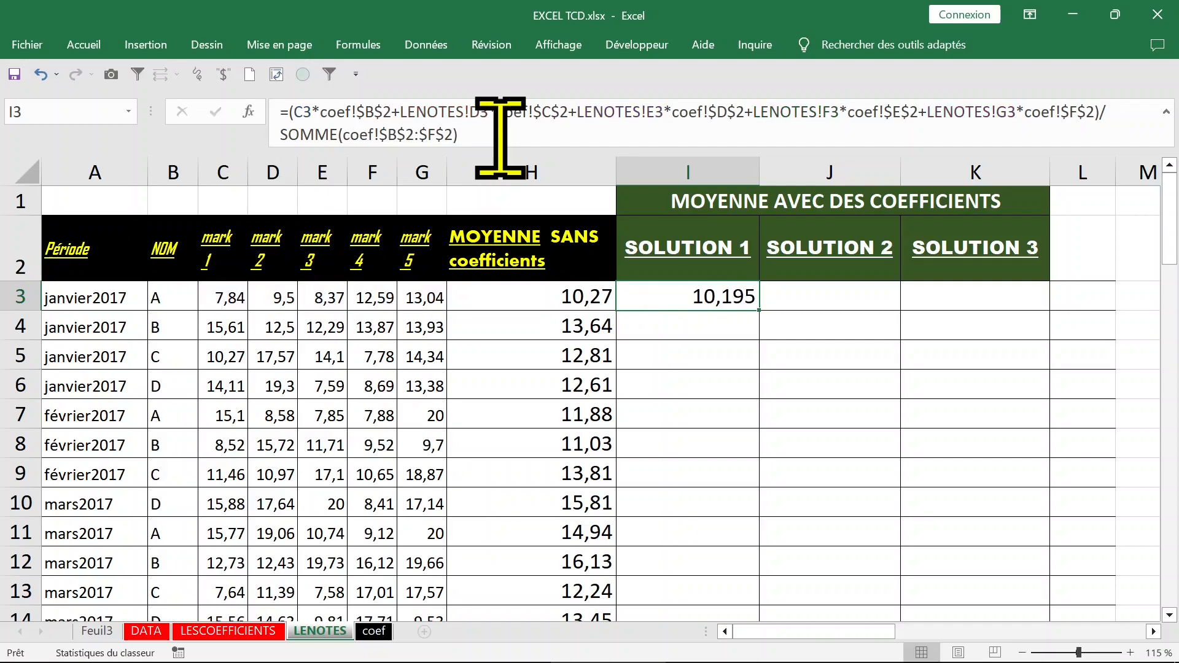
Fill the I3 formula down the SOLUTION 1 column and display its averages with two decimals
{"action": "double_click", "coordinate": [760, 311]}
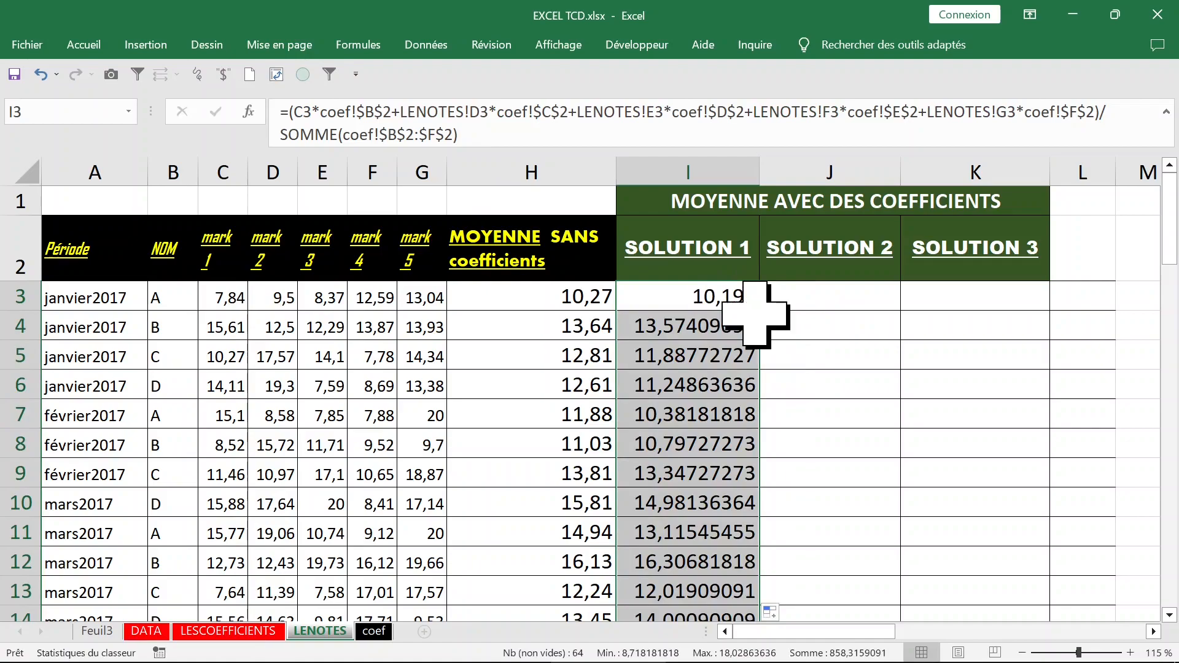
{"action": "left_click", "coordinate": [82, 43]}
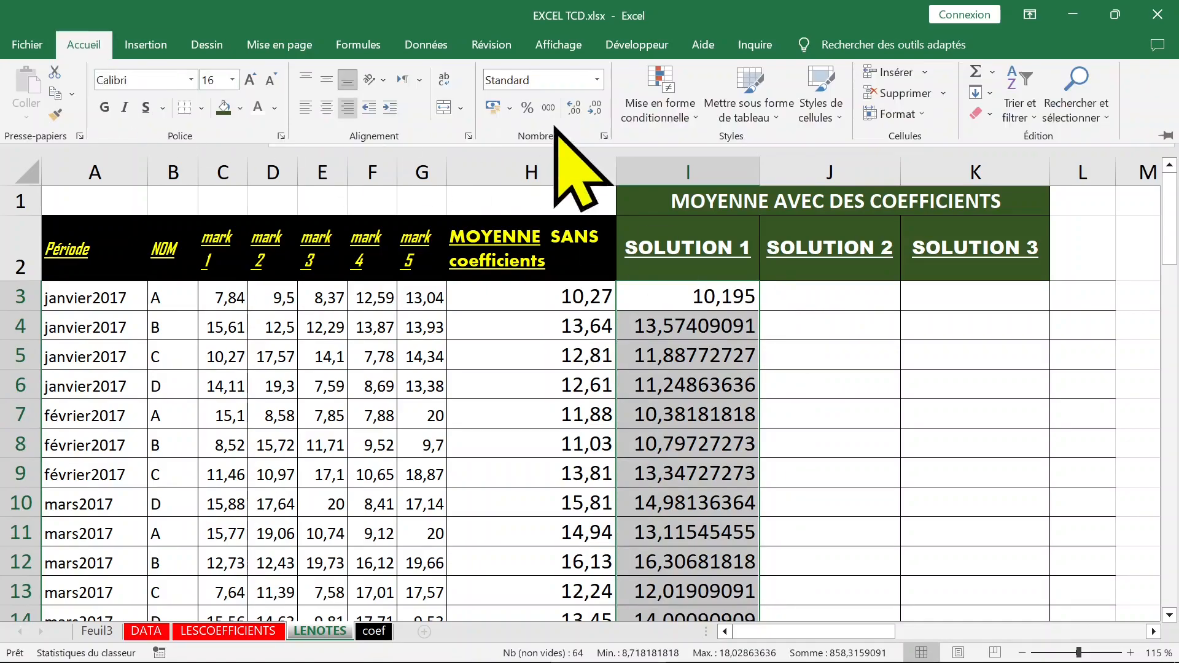
{"action": "left_click", "coordinate": [596, 109]}
{"action": "left_click", "coordinate": [595, 109]}
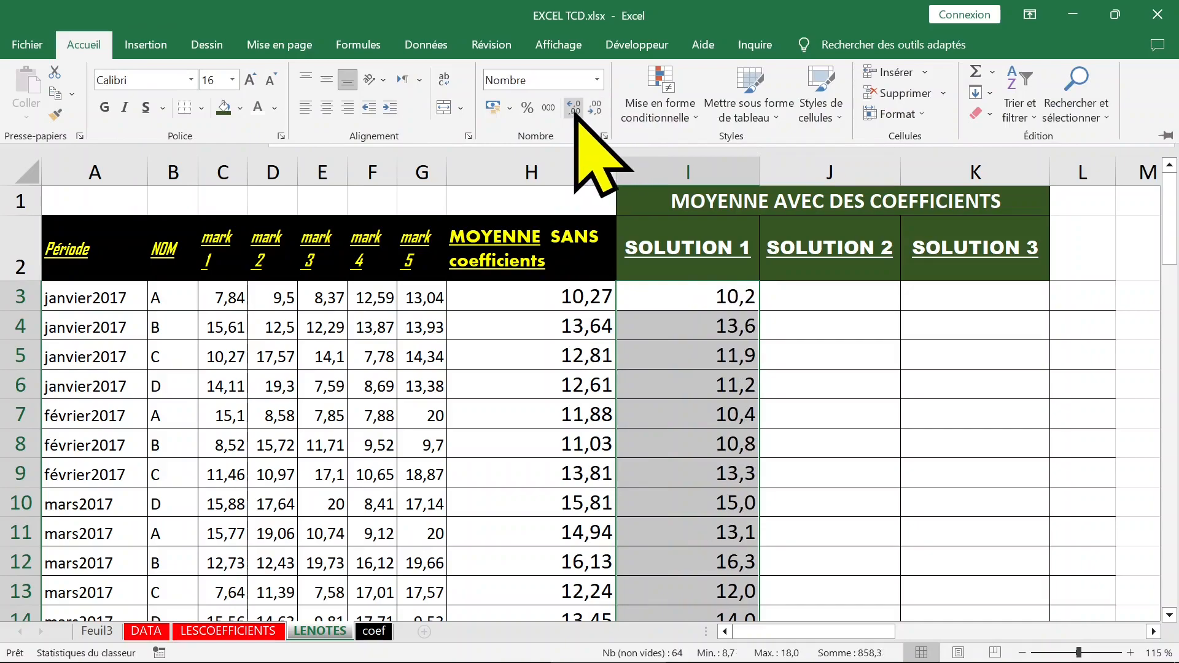
{"action": "left_click", "coordinate": [574, 111]}
Compare the first student's average without coefficients in H3 with the weighted average in I3 and the marks in C3:G3
{"action": "left_click", "coordinate": [709, 292]}
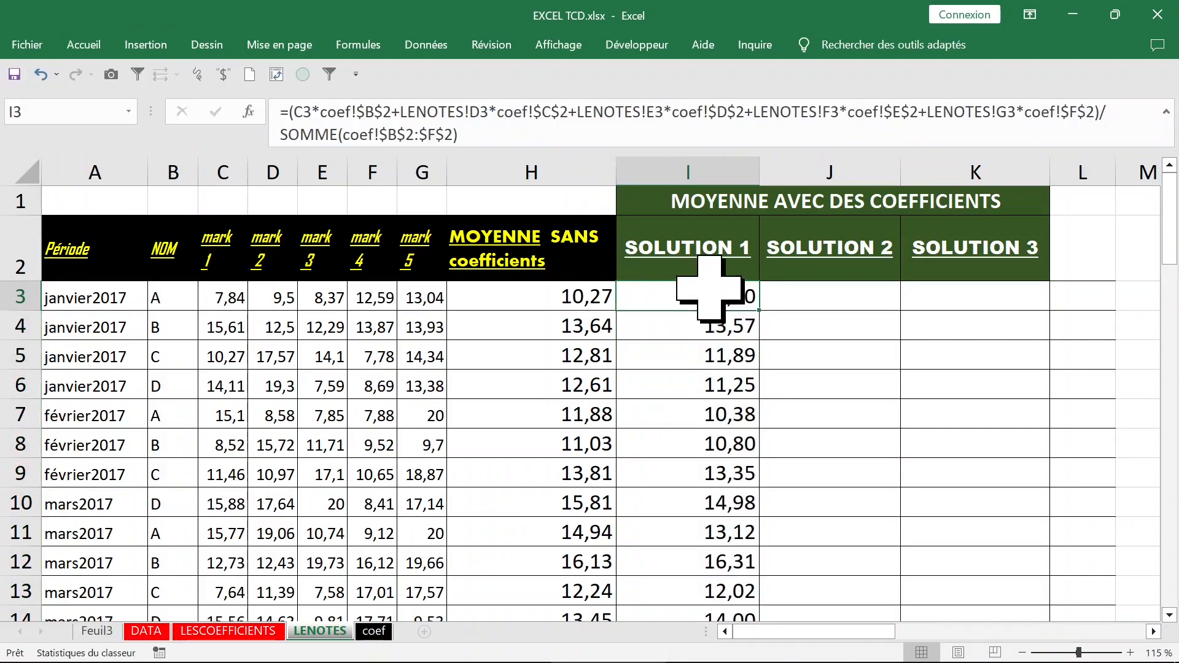
{"action": "left_click", "coordinate": [578, 298]}
{"action": "left_click", "coordinate": [704, 298]}
{"action": "left_click", "coordinate": [579, 299]}
{"action": "left_click", "coordinate": [716, 298]}
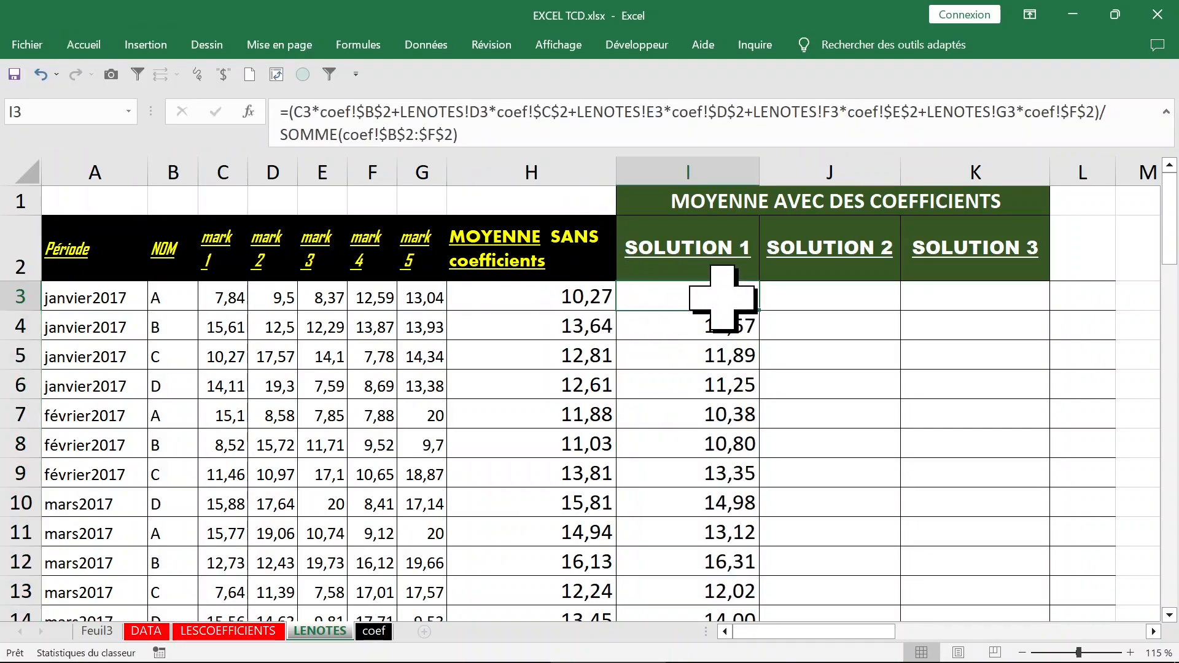
{"action": "left_click_drag", "start_coordinate": [227, 298], "coordinate": [429, 296]}
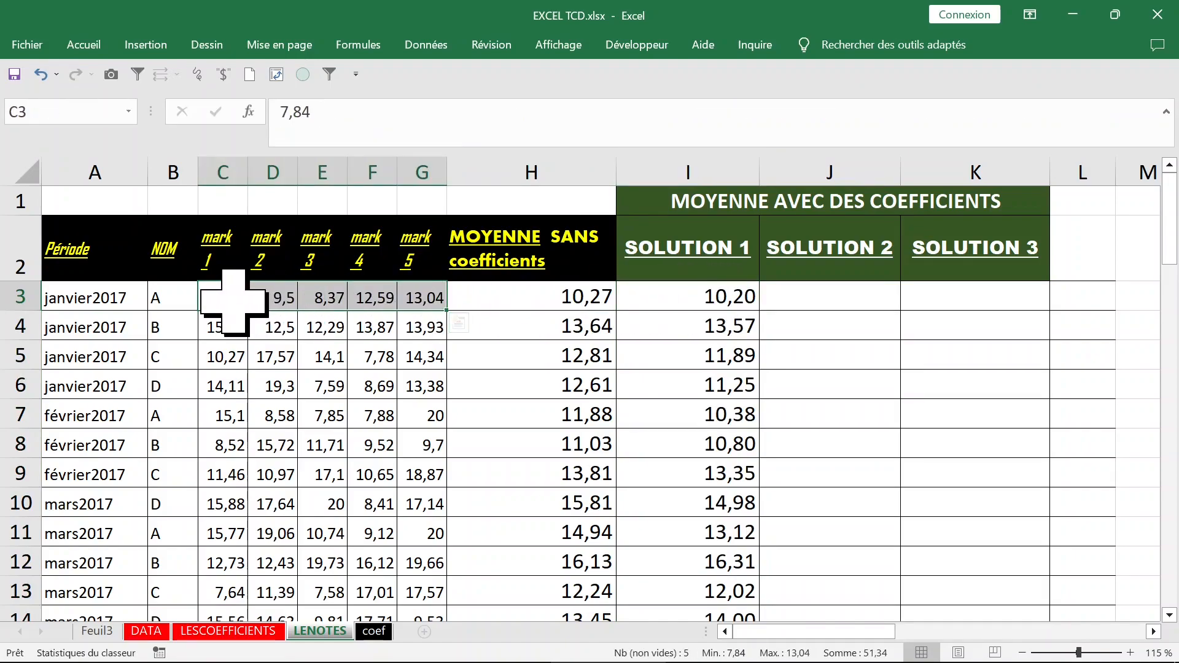
Start the SOLUTION 2 weighted-average formula in J3 with =SOMMEPROD((
{"action": "left_click", "coordinate": [831, 299]}
{"action": "left_click", "coordinate": [835, 176]}
{"action": "left_click", "coordinate": [827, 302]}
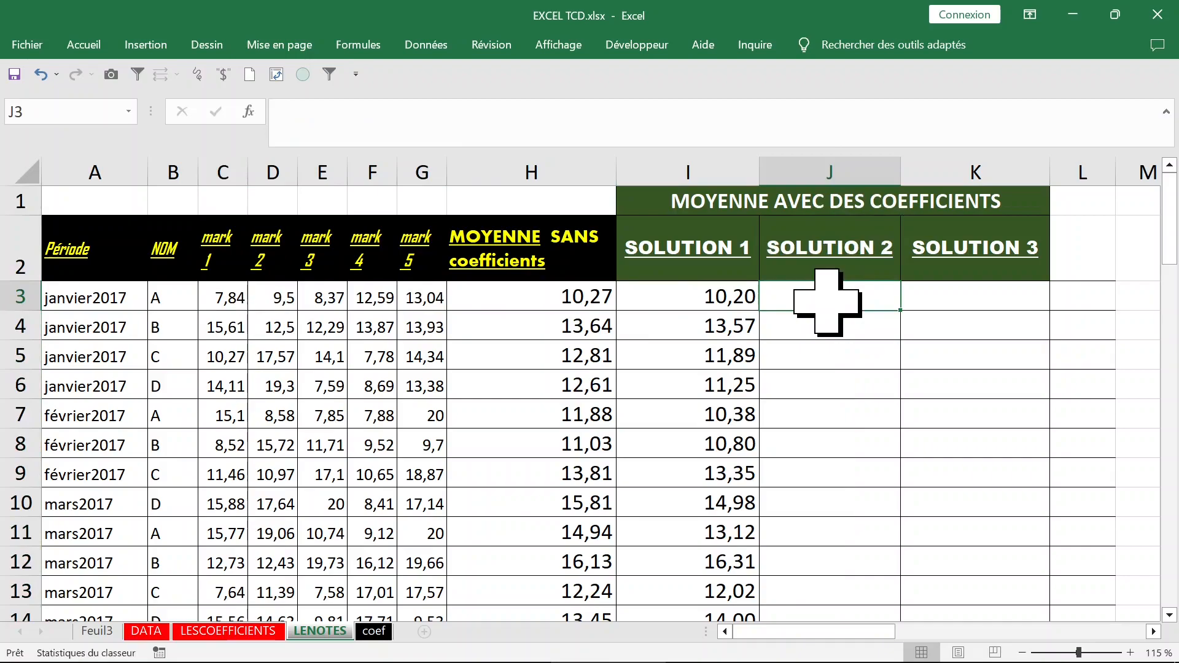
{"action": "type", "text": "="}
{"action": "type", "text": "o"}
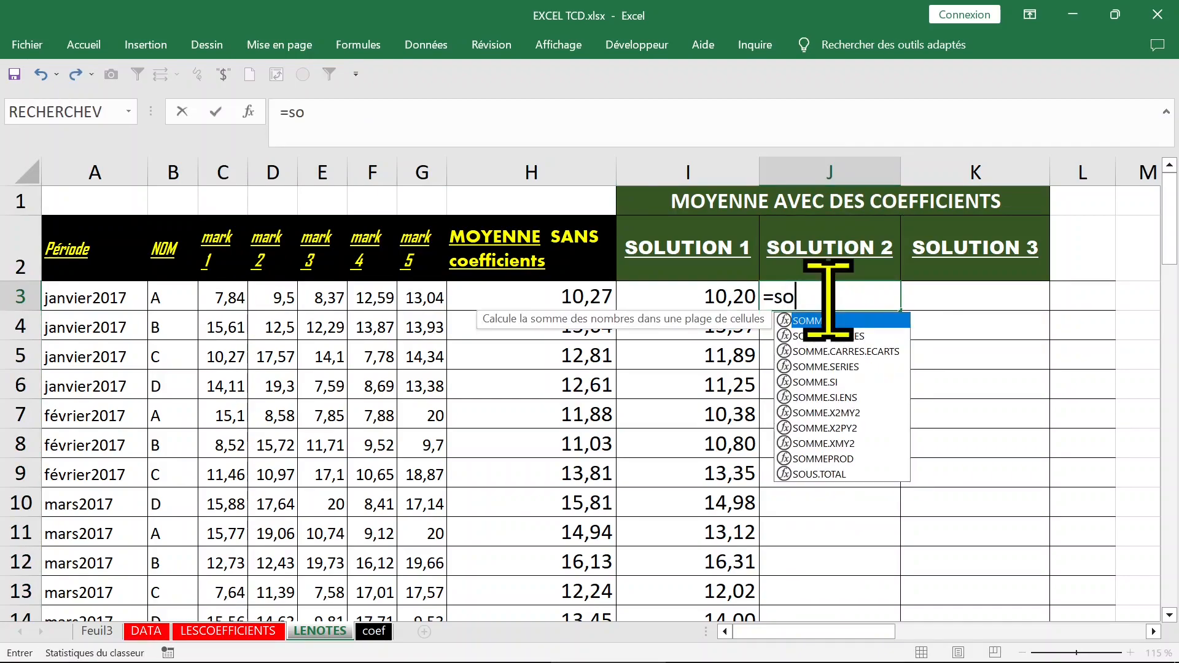
{"action": "type", "text": "mmepr"}
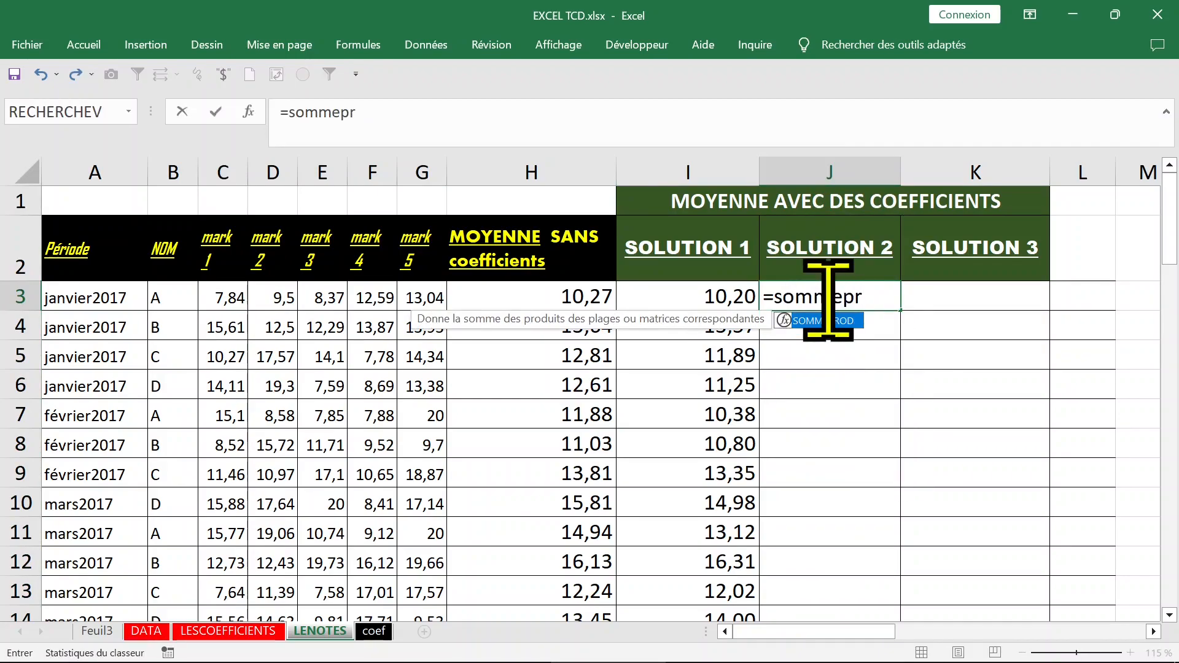
{"action": "key", "text": "Tab"}
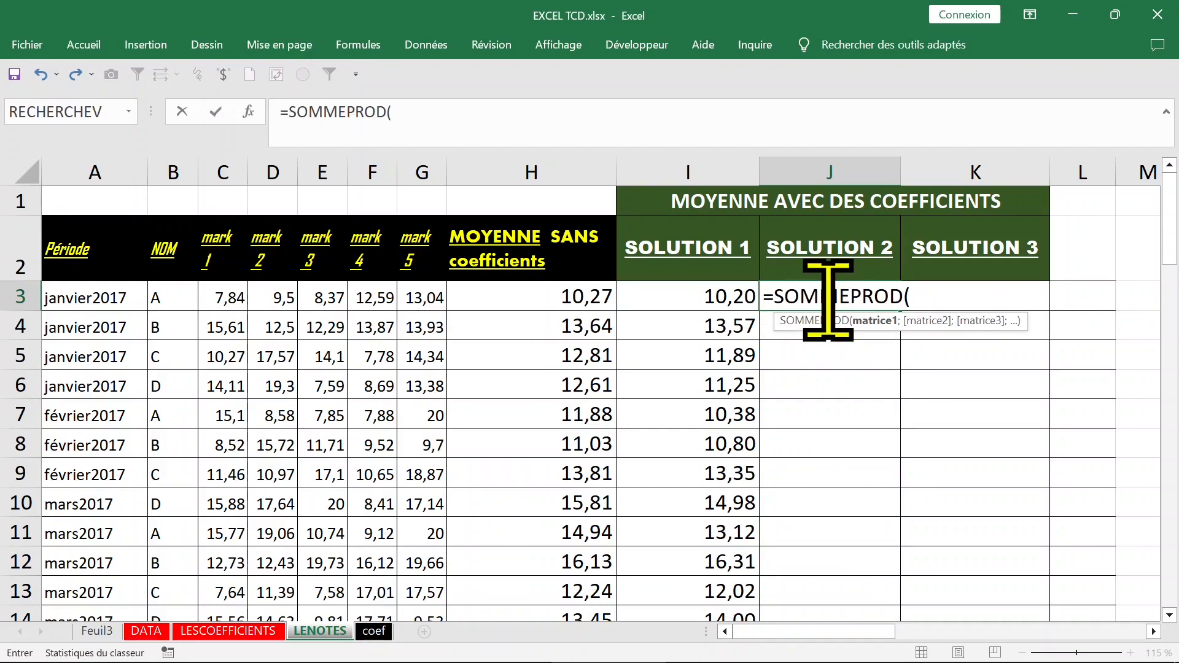
{"action": "type", "text": "("}
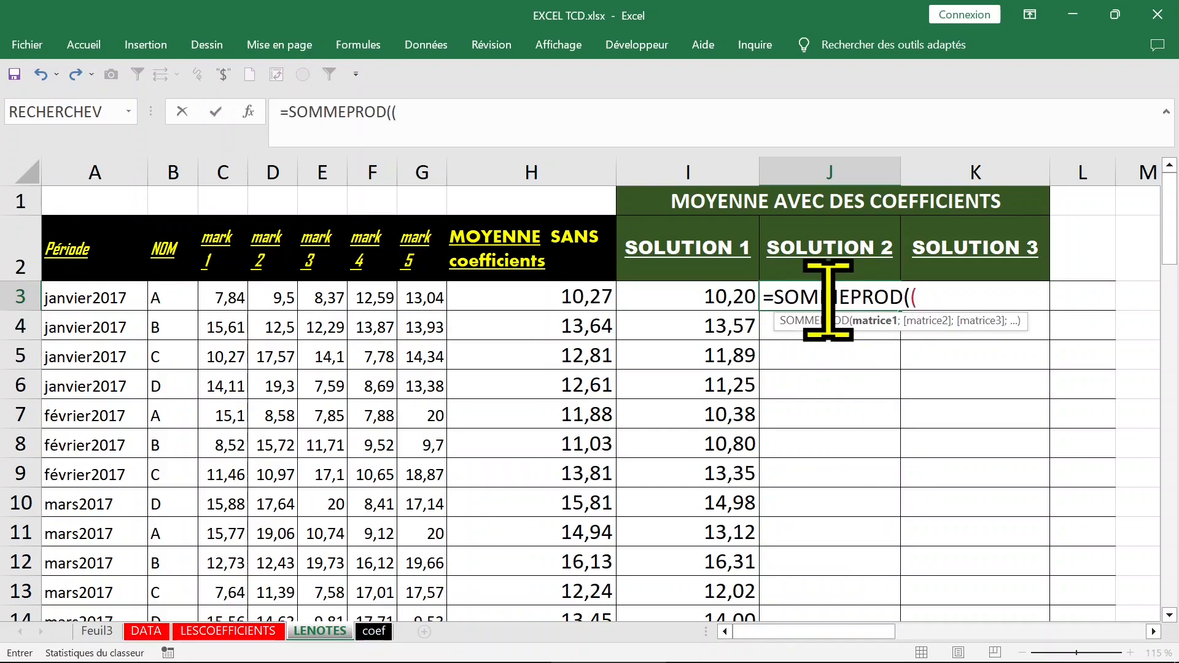
Add the first student's marks multiplied by the coefficient range to the SOMMEPROD formula: C3:G3*coef!B2:F2
{"action": "left_click", "coordinate": [221, 298]}
{"action": "left_click_drag", "start_coordinate": [221, 298], "coordinate": [402, 297]}
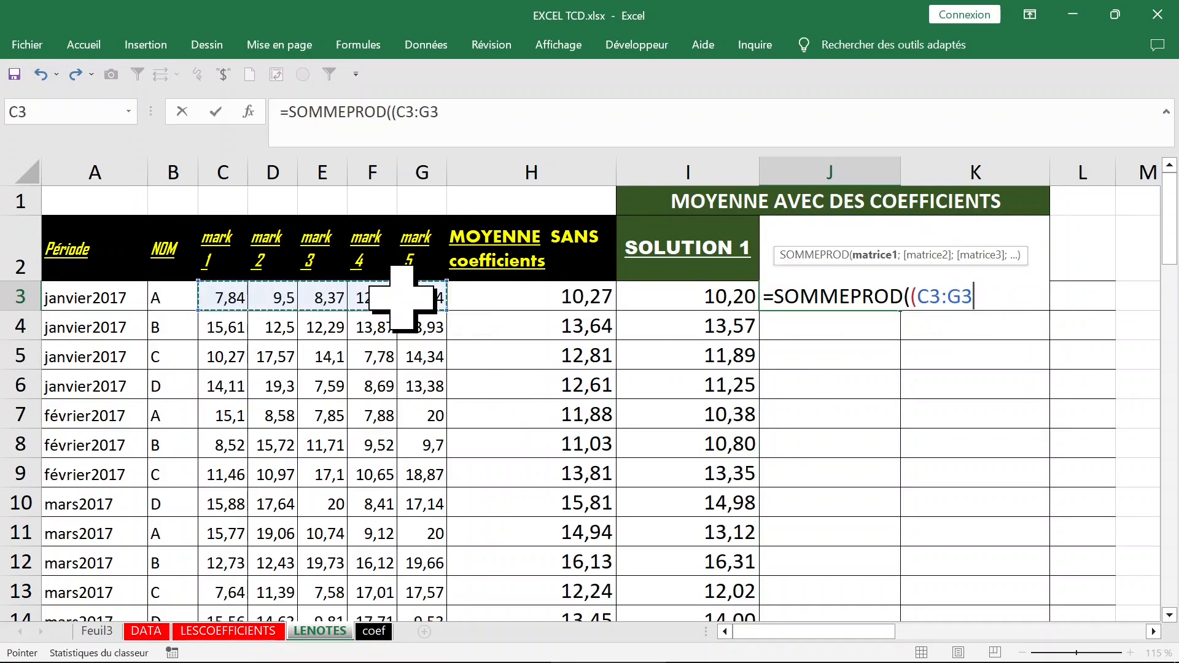
{"action": "left_click", "coordinate": [515, 110]}
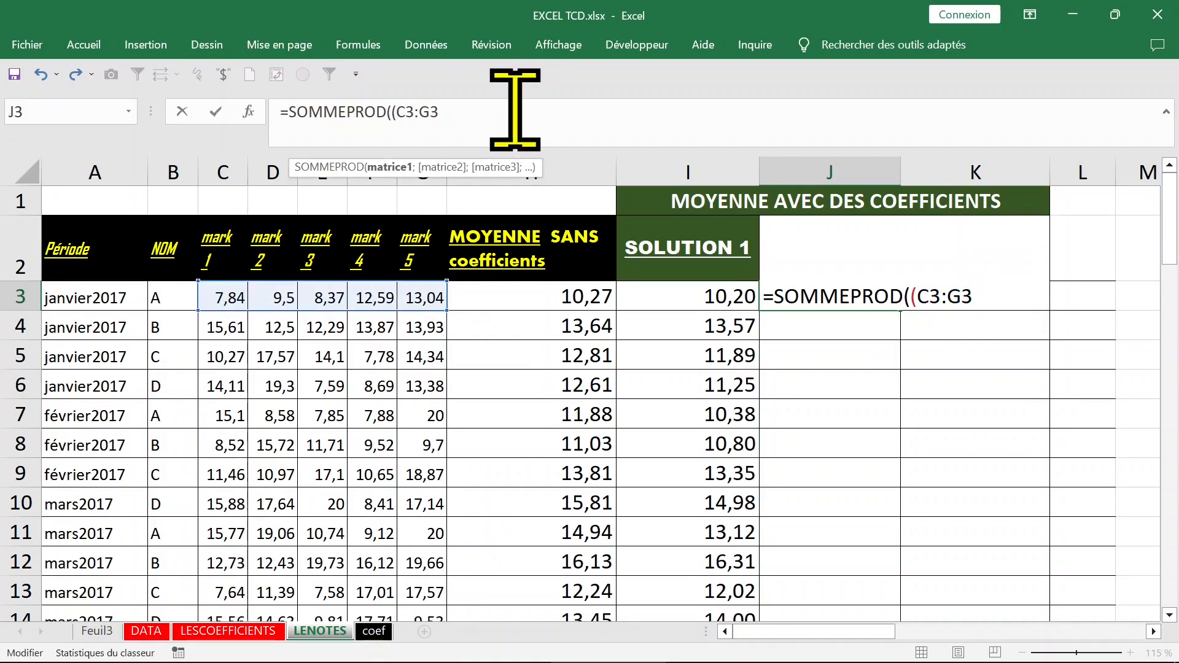
{"action": "left_click", "coordinate": [332, 632]}
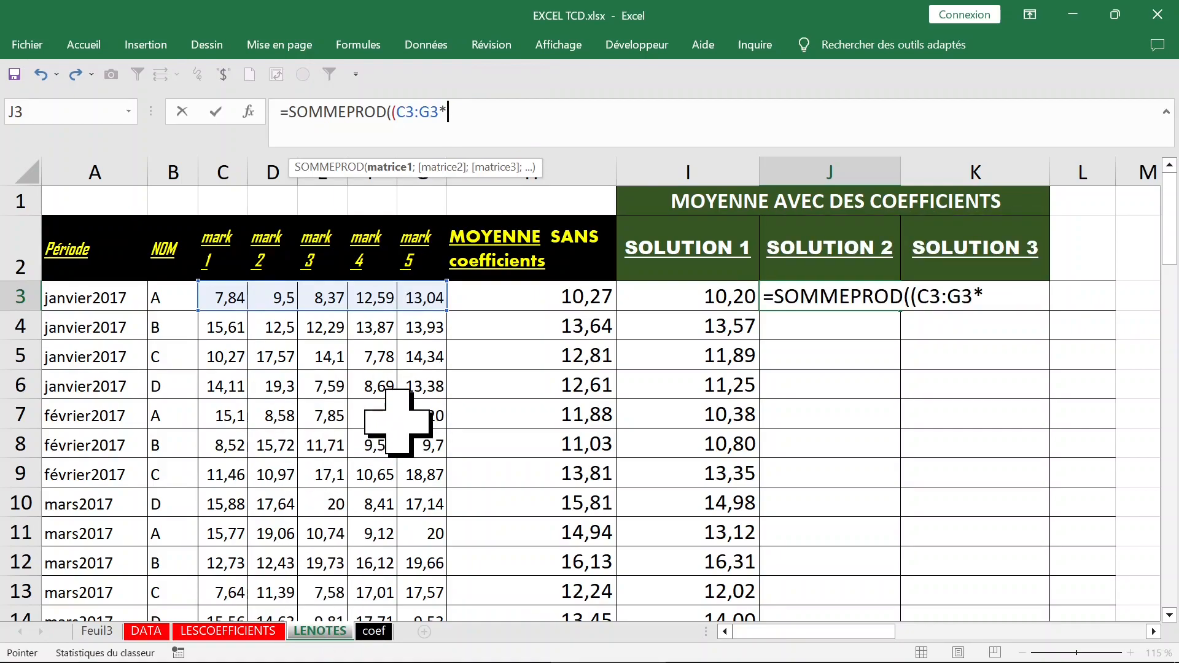
{"action": "left_click", "coordinate": [374, 631]}
{"action": "left_click_drag", "start_coordinate": [254, 249], "coordinate": [664, 252]}
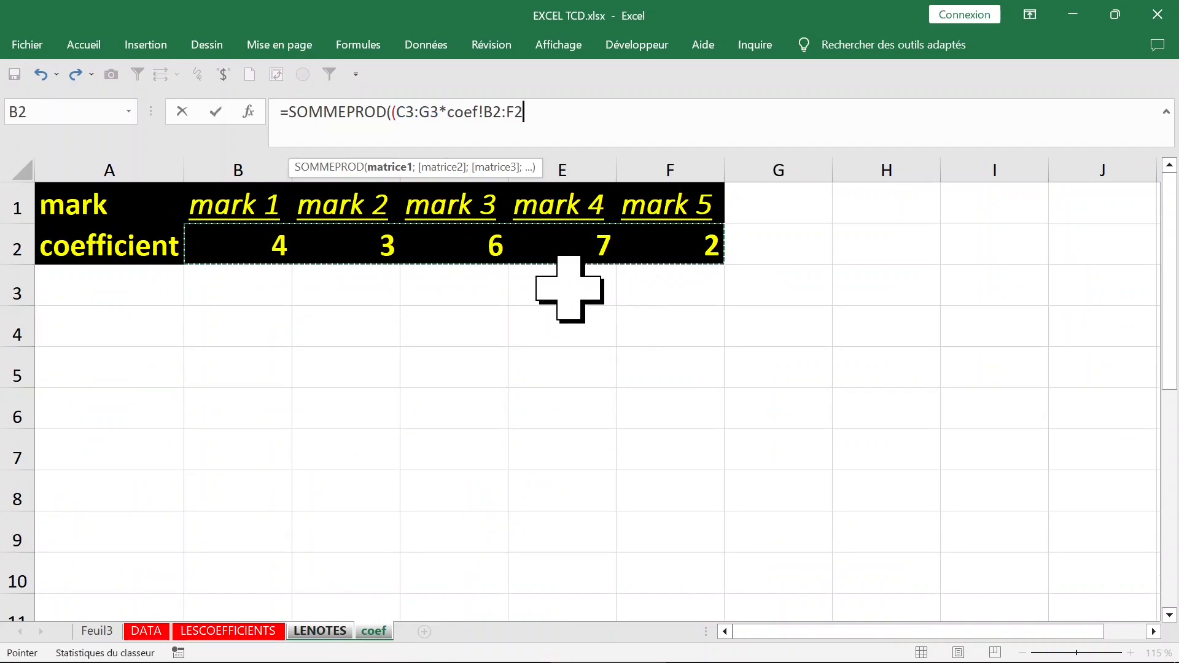
Make the coefficient range absolute (coef!$B$2:$F$2), close the SOMMEPROD formula in J3 and fill it down the SOLUTION 2 column
{"action": "key", "text": "F4"}
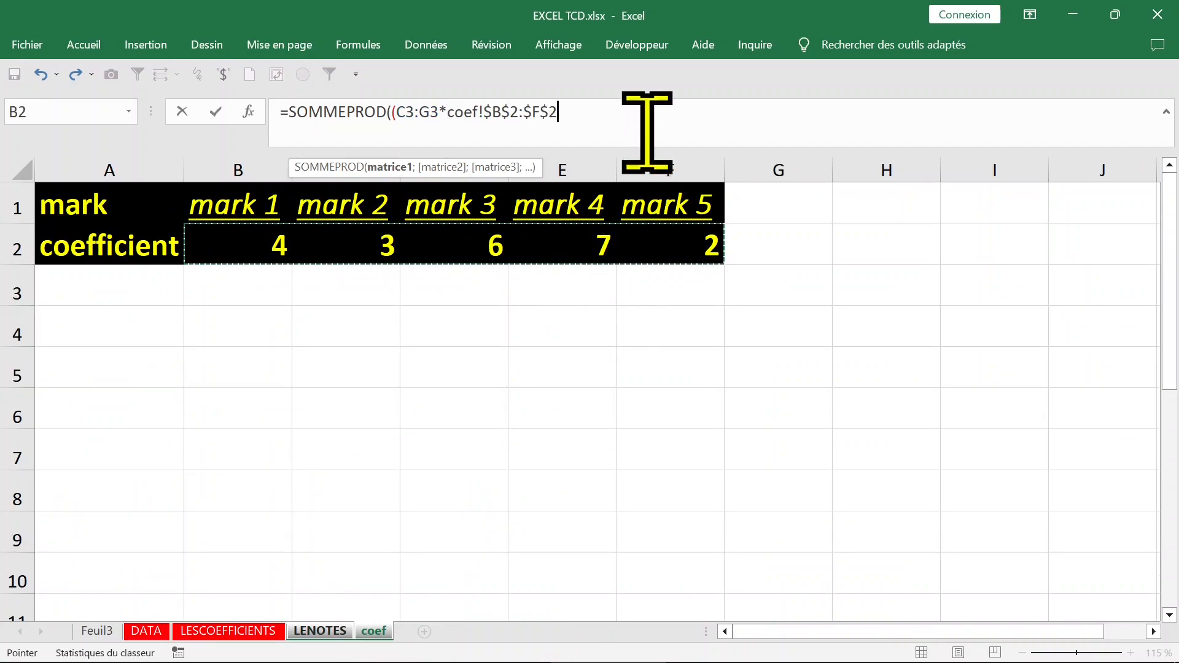
{"action": "left_click", "coordinate": [581, 102]}
{"action": "type", "text": ")"}
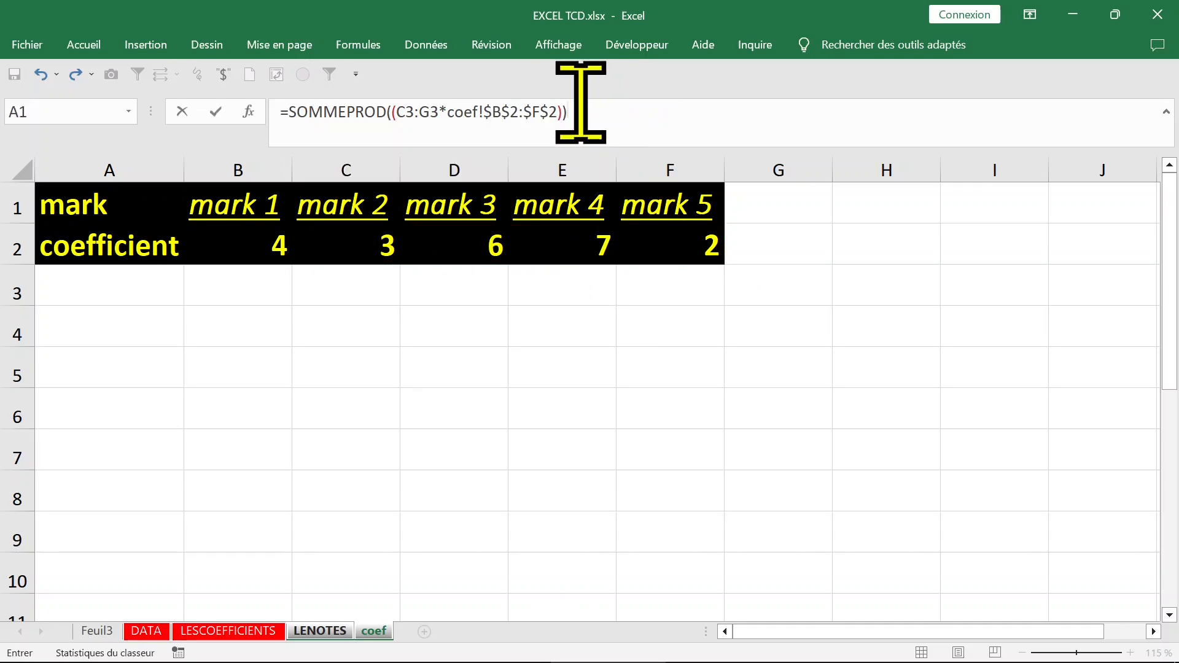
{"action": "key", "text": "Return"}
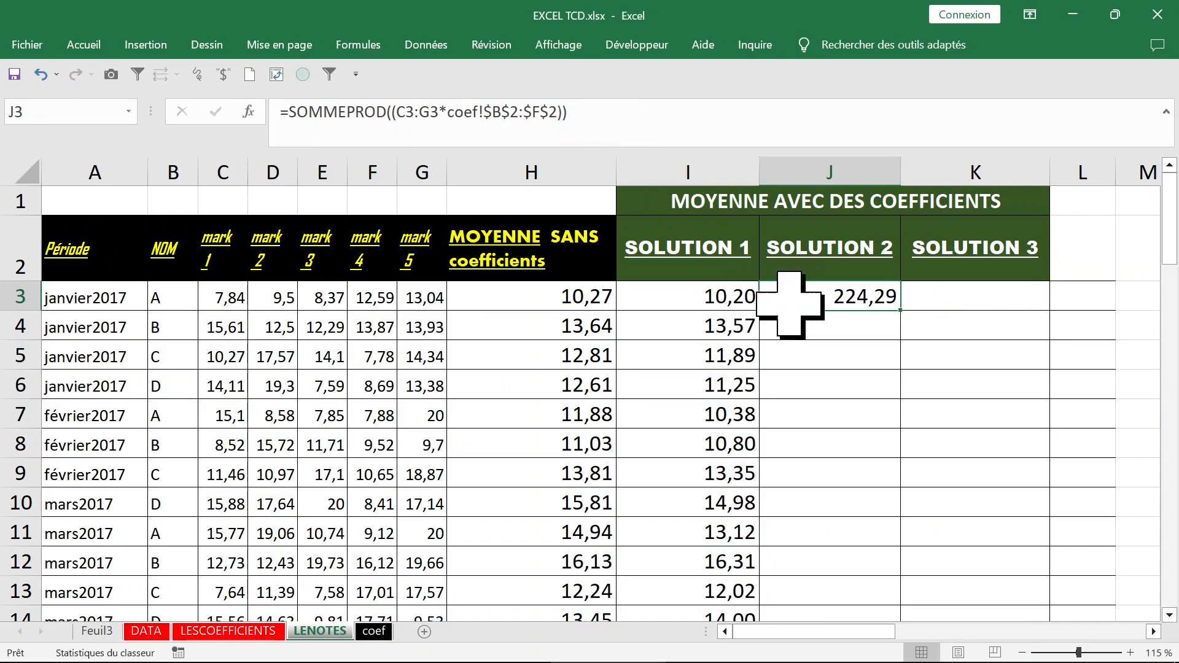
{"action": "double_click", "coordinate": [900, 311]}
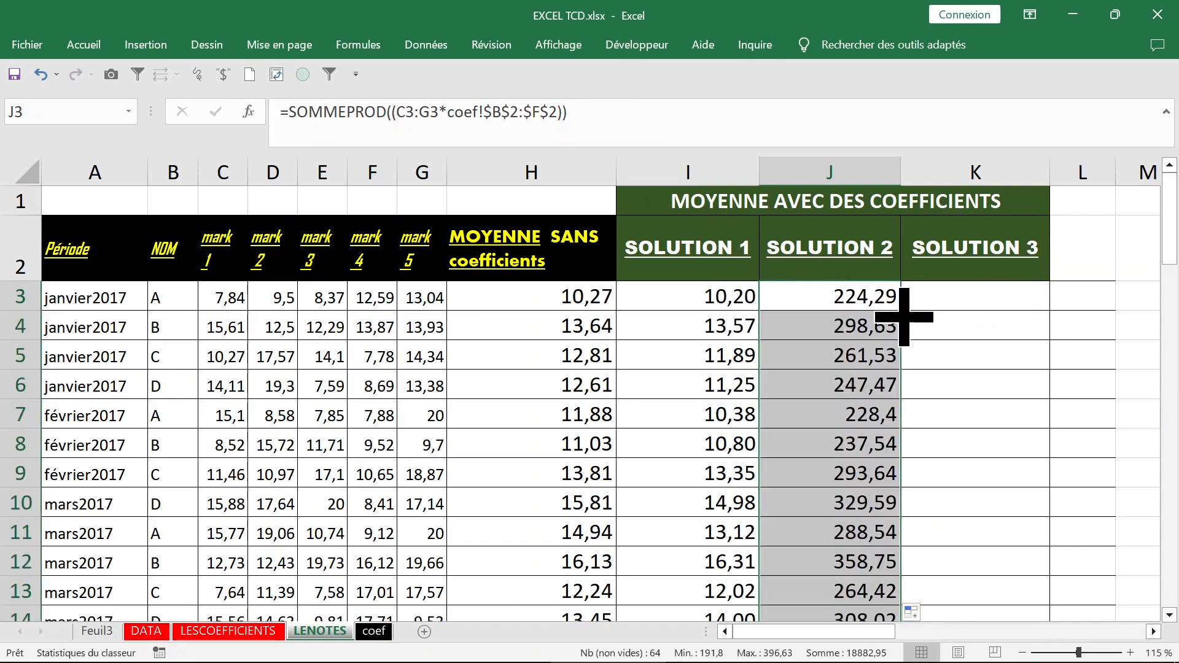
Divide the J3 formula by the sum of the coefficients by appending /SOMME(coef!$B$2:$F$2)
{"action": "left_click", "coordinate": [732, 113]}
{"action": "type", "text": "/somme"}
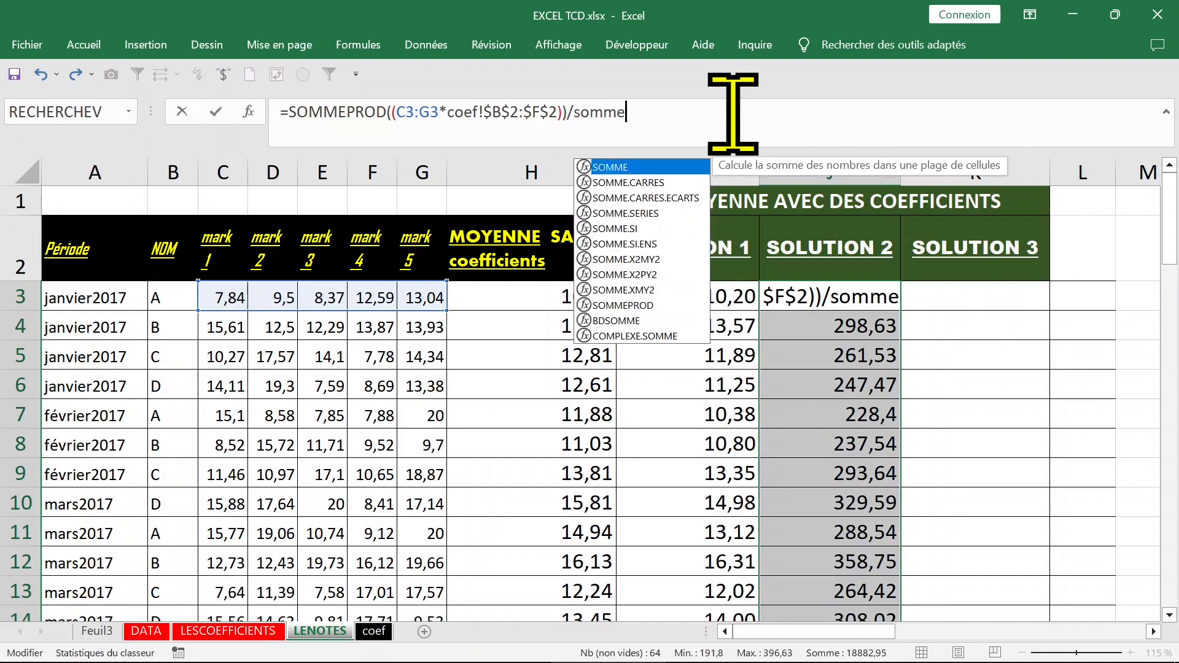
{"action": "type", "text": "m"}
{"action": "key", "text": "Tab"}
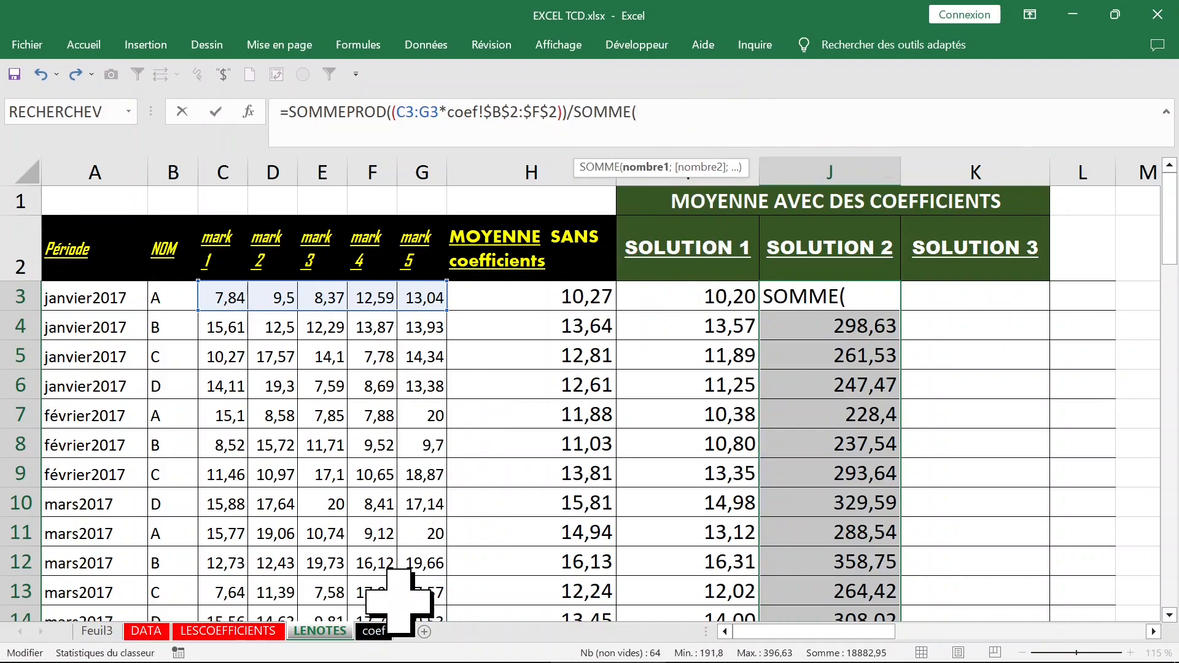
{"action": "left_click", "coordinate": [372, 631]}
{"action": "left_click_drag", "start_coordinate": [278, 239], "coordinate": [668, 243]}
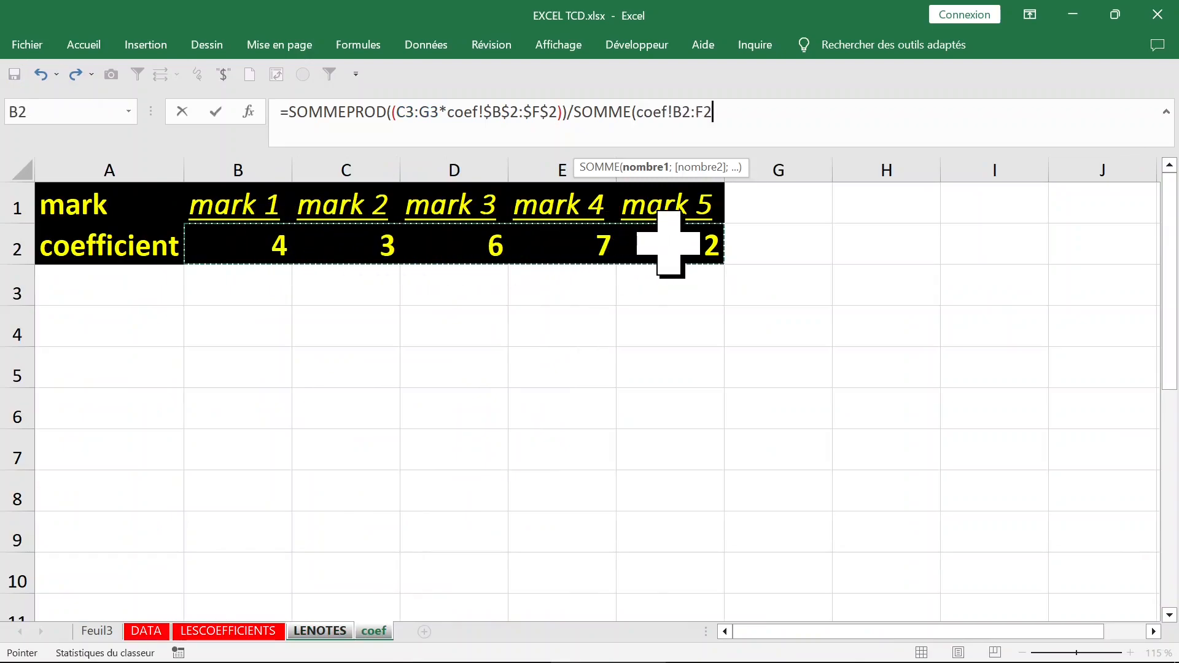
{"action": "key", "text": "F4"}
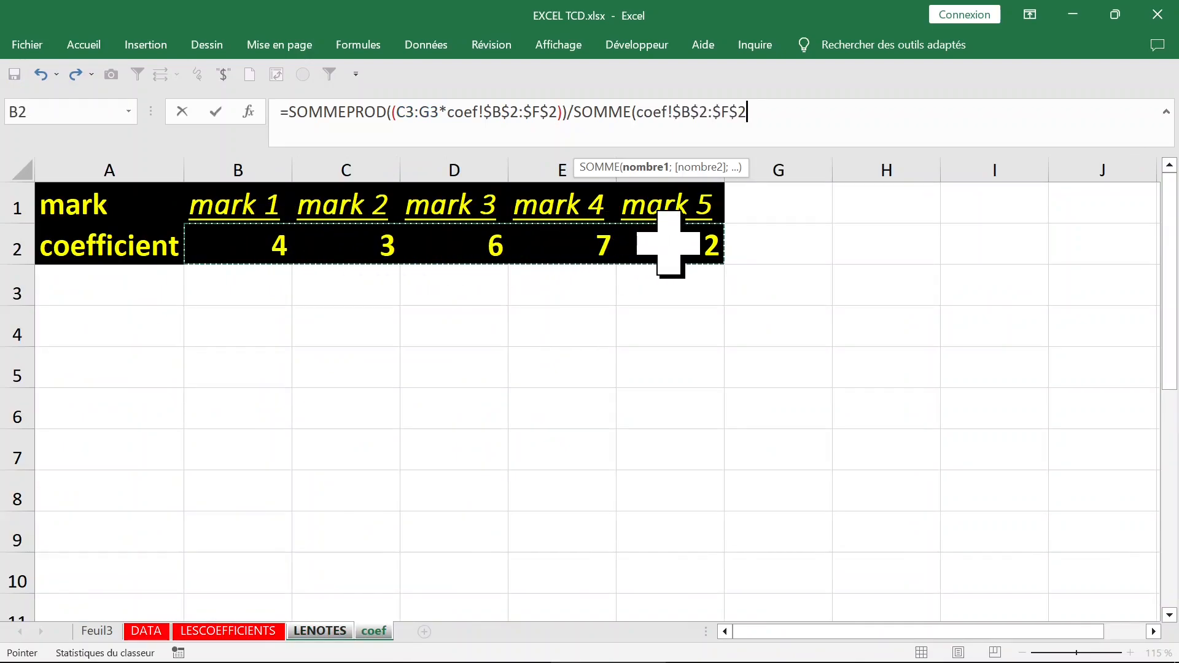
{"action": "type", "text": ")"}
{"action": "key", "text": "ctrl+Return"}
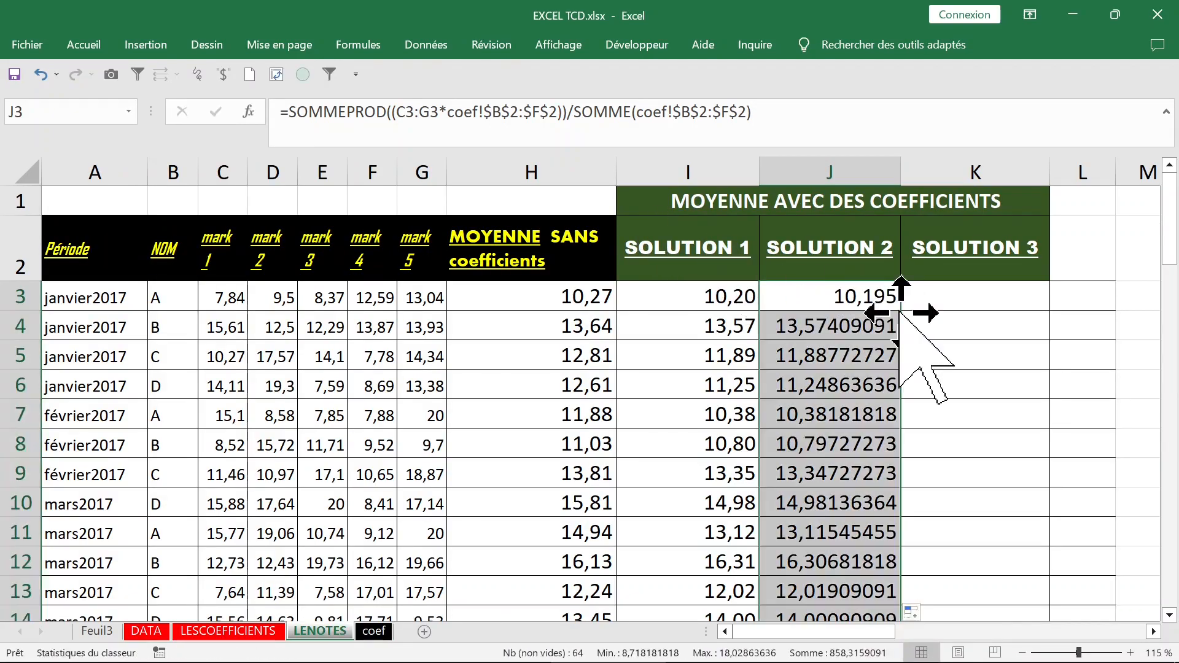
Undo the SOLUTION 2 fill and fill the J3 formula down the column again
{"action": "key", "text": "ctrl+z"}
{"action": "left_click", "coordinate": [862, 331]}
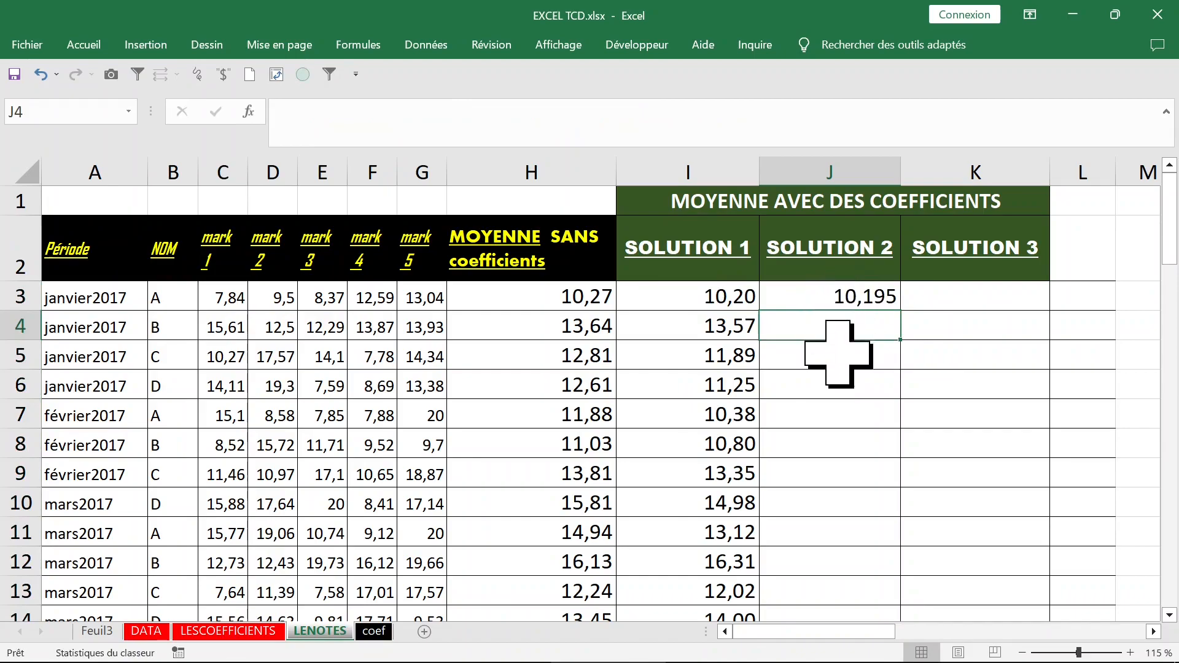
{"action": "left_click", "coordinate": [885, 301]}
{"action": "double_click", "coordinate": [906, 311]}
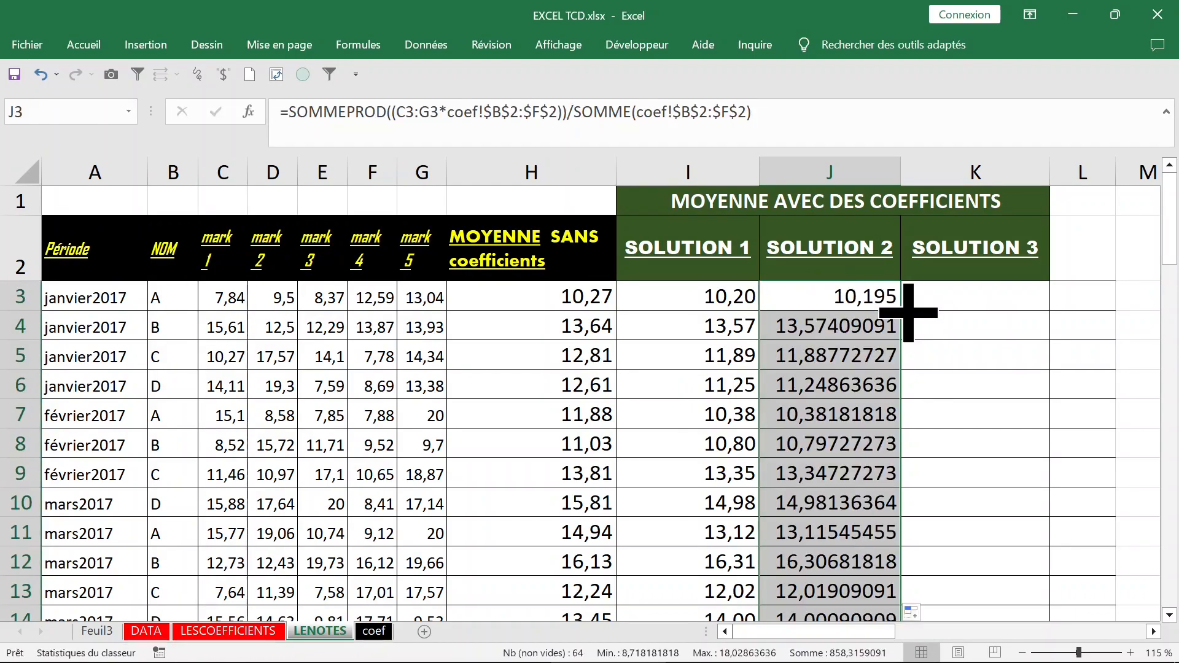
Format the SOLUTION 2 averages as Nombre with 2 decimals
{"action": "right_click", "coordinate": [857, 298]}
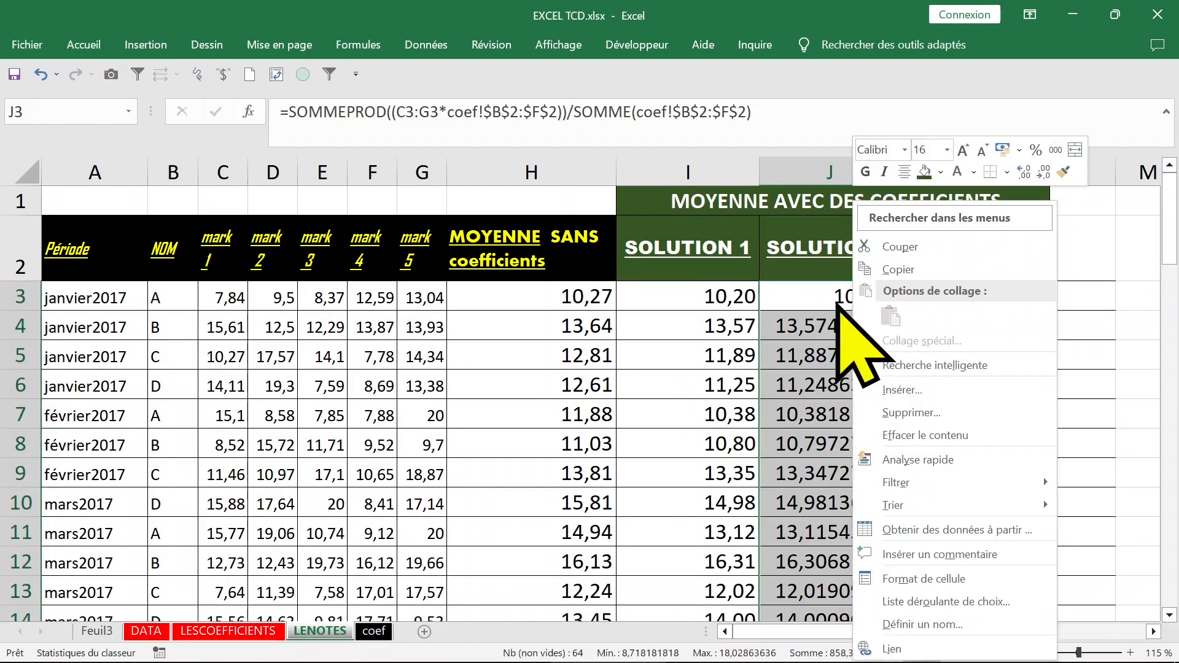
{"action": "left_click", "coordinate": [924, 579]}
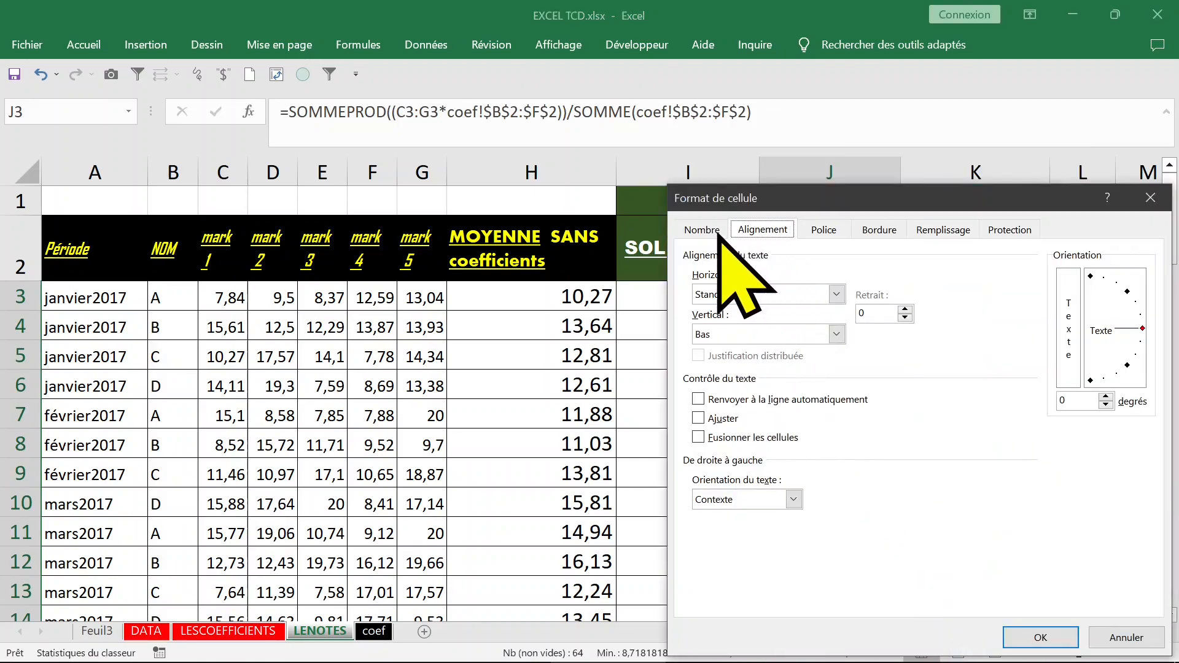
{"action": "left_click", "coordinate": [701, 229]}
{"action": "left_click", "coordinate": [737, 285]}
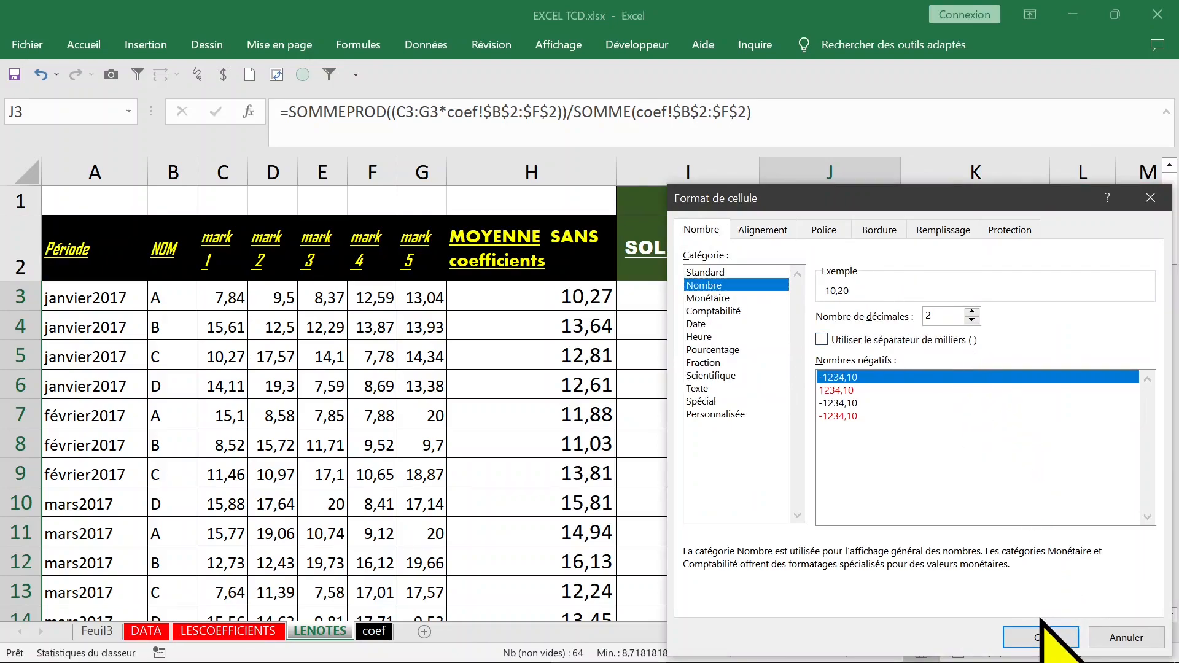
{"action": "left_click", "coordinate": [1044, 638]}
Start the SOLUTION 3 weighted-average formula in K3 with =1/SOMME(
{"action": "left_click", "coordinate": [955, 318]}
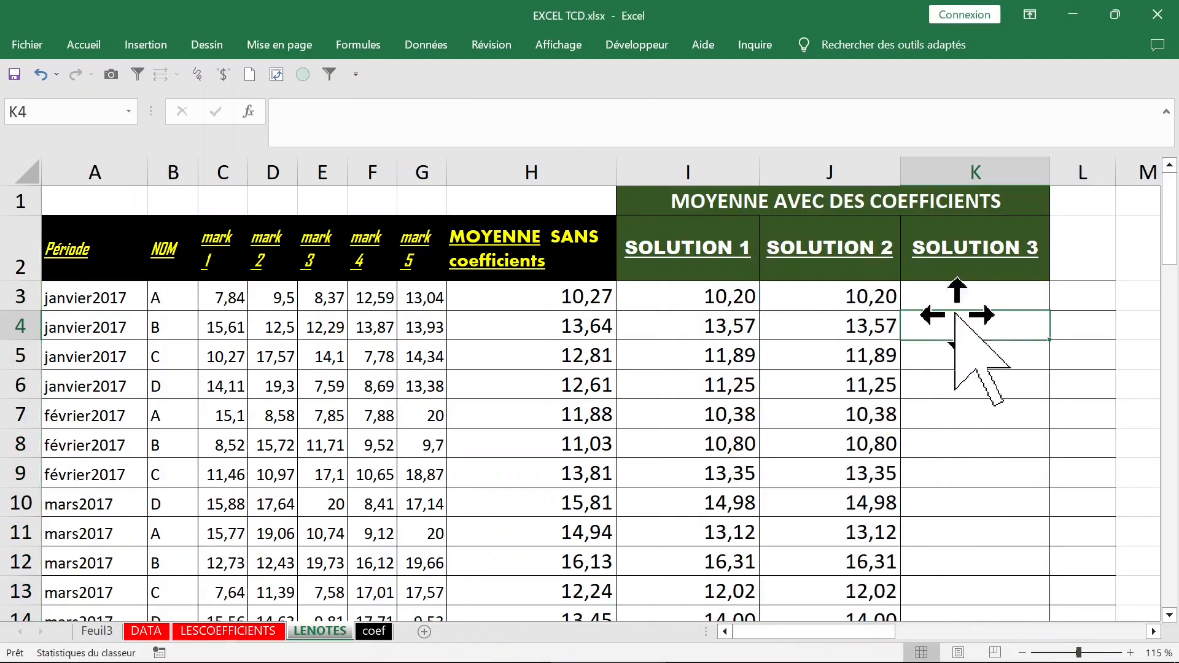
{"action": "left_click", "coordinate": [954, 304]}
{"action": "left_click", "coordinate": [847, 301]}
{"action": "left_click", "coordinate": [934, 298]}
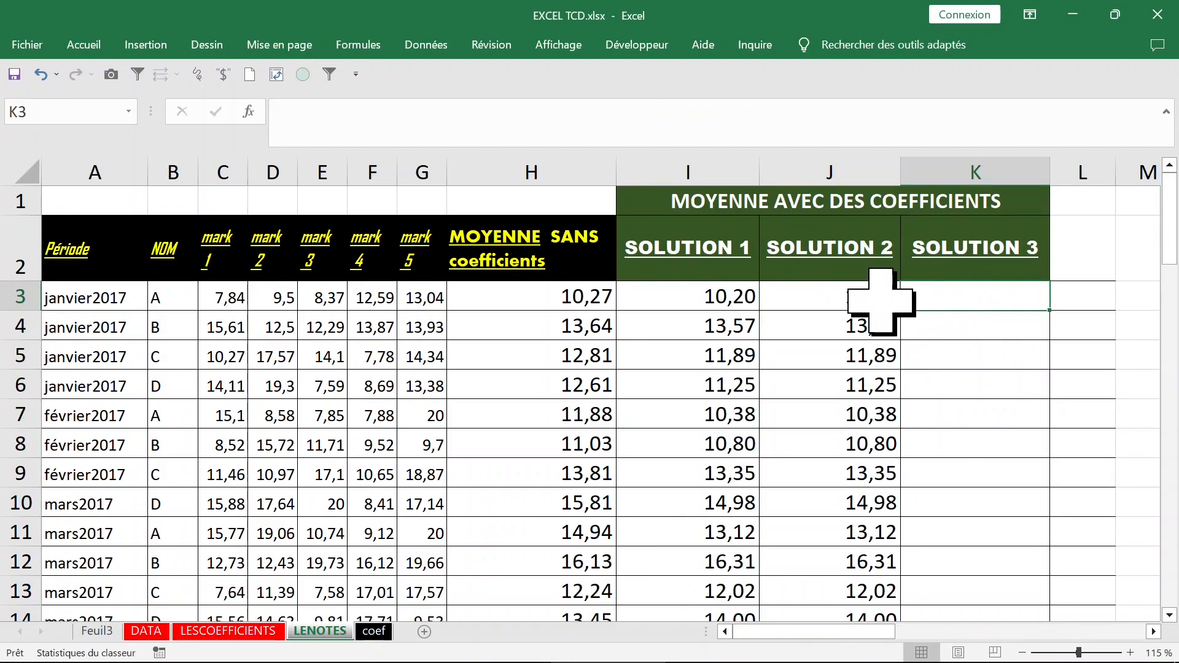
{"action": "type", "text": "="}
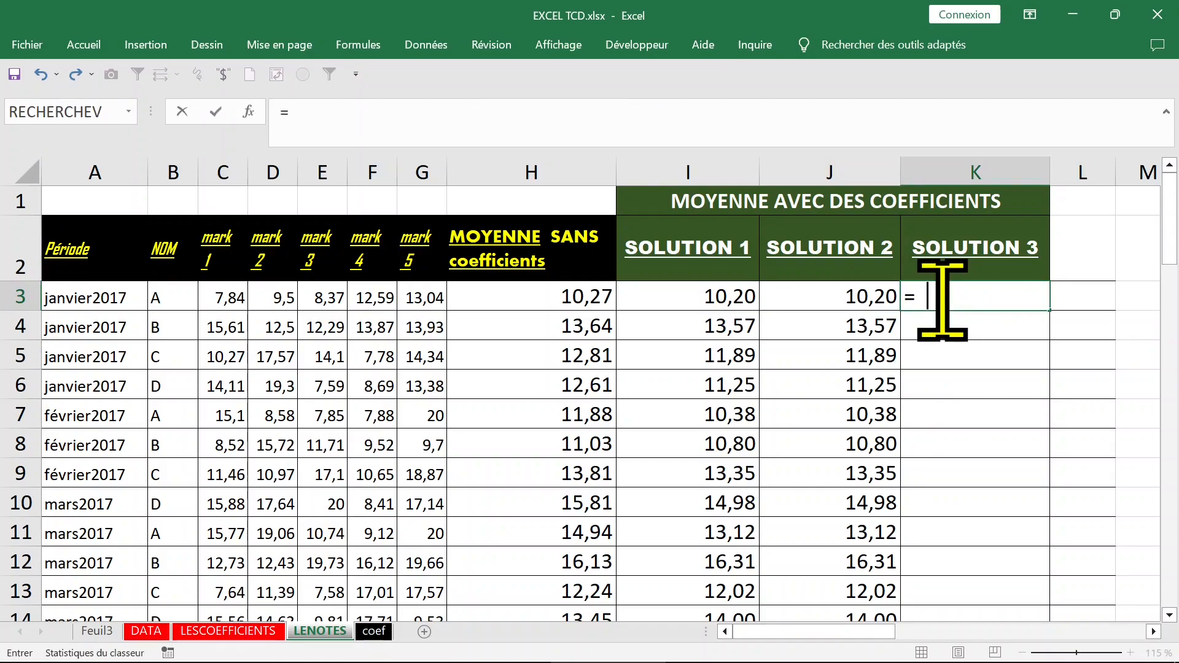
{"action": "type", "text": "1/som"}
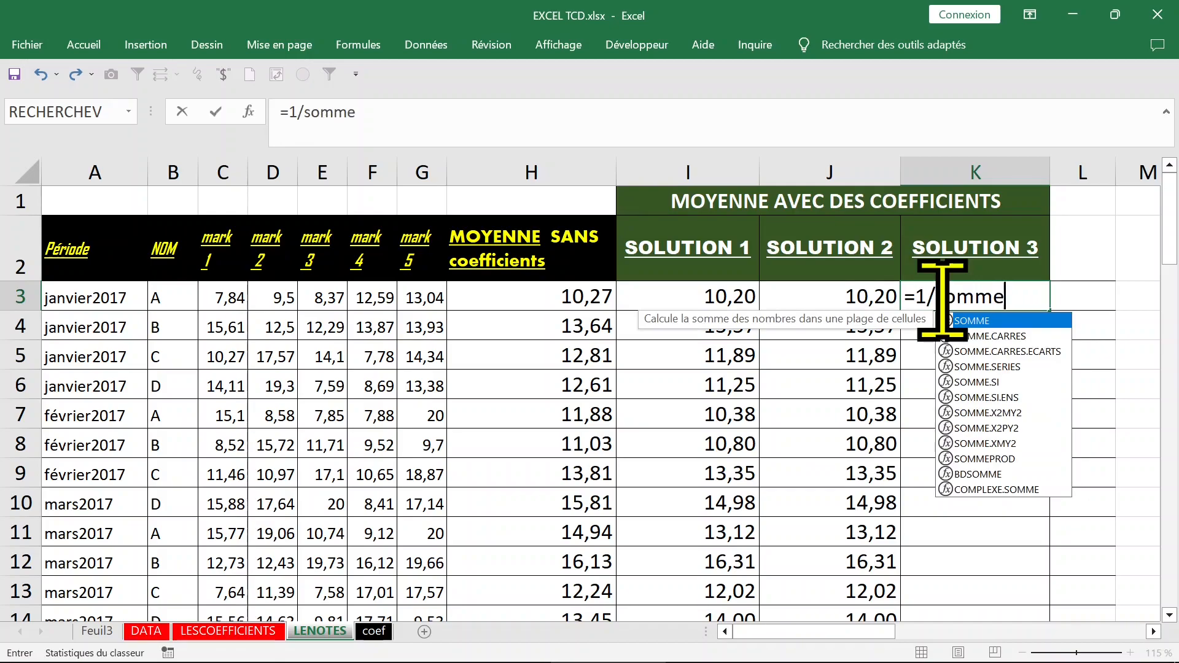
{"action": "type", "text": "me"}
{"action": "key", "text": "Tab"}
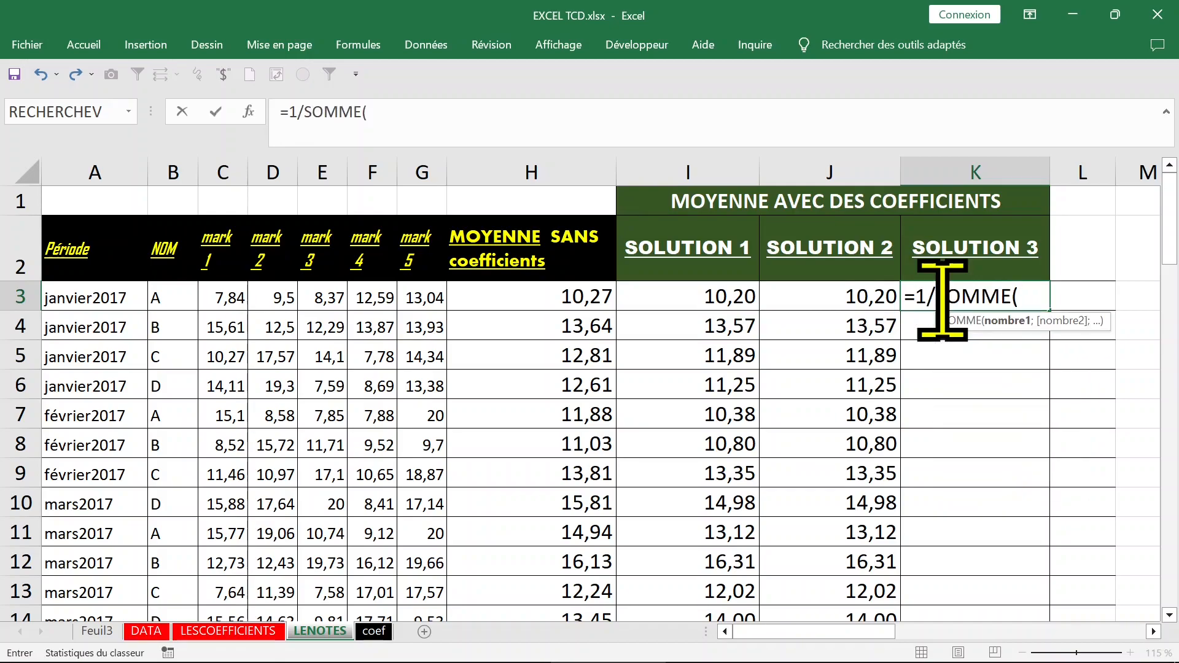
Complete the K3 formula with the absolute range coef!$B$2:$F$2 and fill it down the SOLUTION 3 column
{"action": "left_click", "coordinate": [374, 631]}
{"action": "left_click_drag", "start_coordinate": [252, 249], "coordinate": [666, 254]}
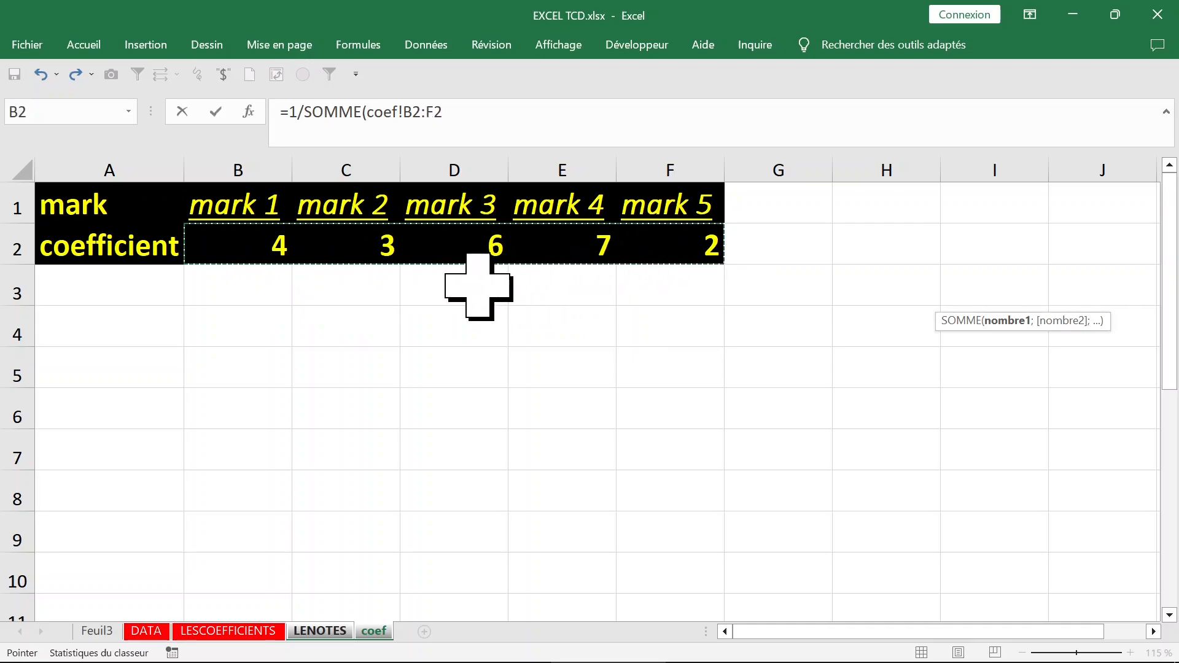
{"action": "key", "text": "F4"}
{"action": "type", "text": ")"}
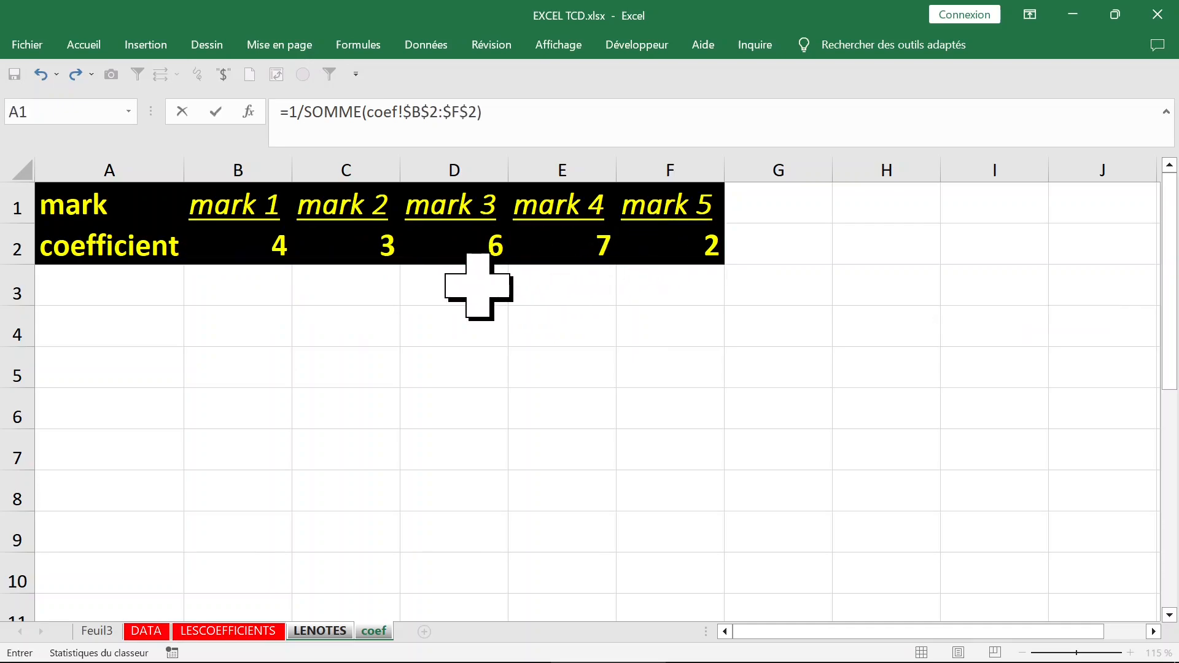
{"action": "key", "text": "Return"}
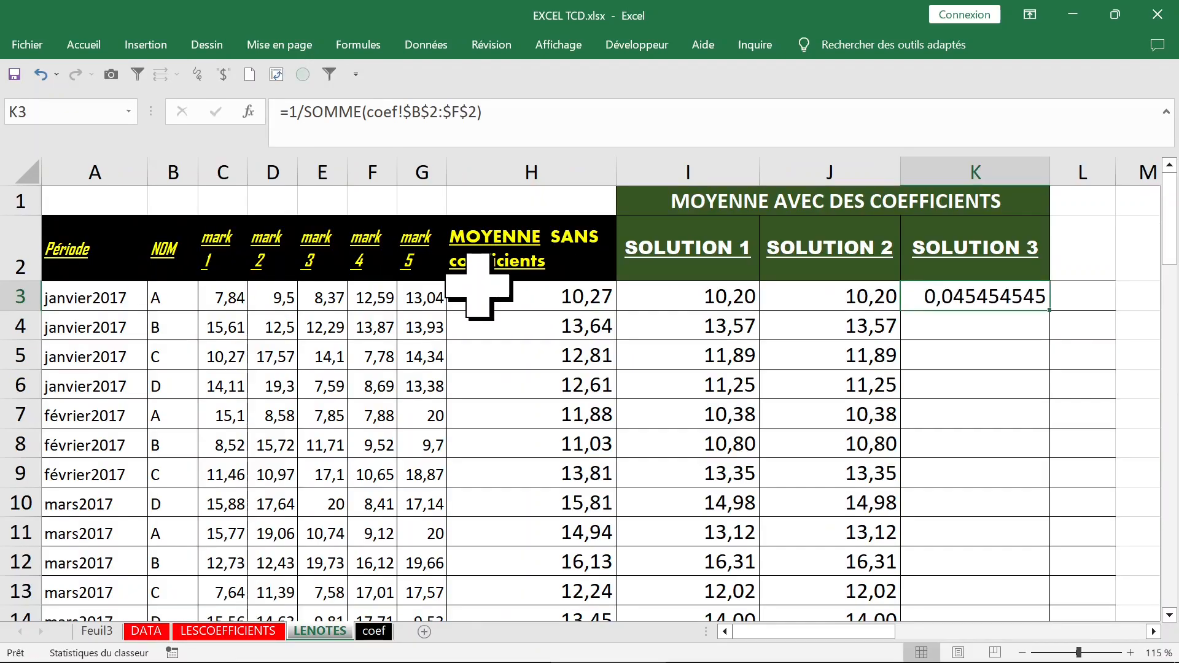
{"action": "double_click", "coordinate": [1051, 311]}
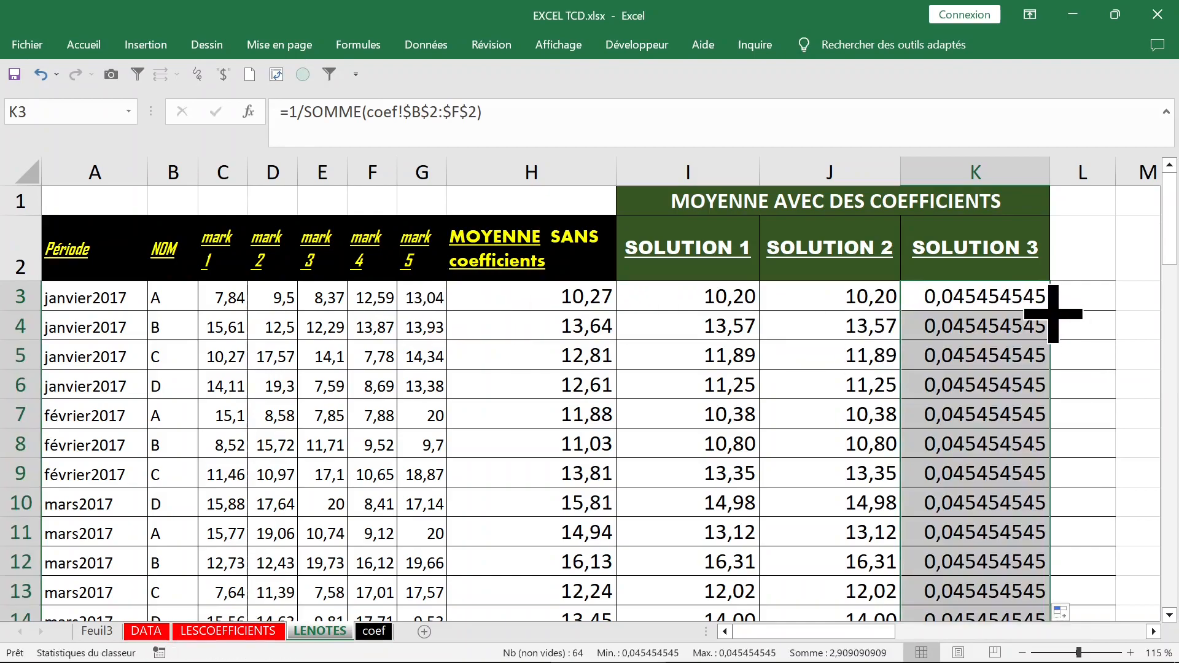
Append *sommprod to the K3 formula after the SOMME term and enter it
{"action": "left_click", "coordinate": [286, 111]}
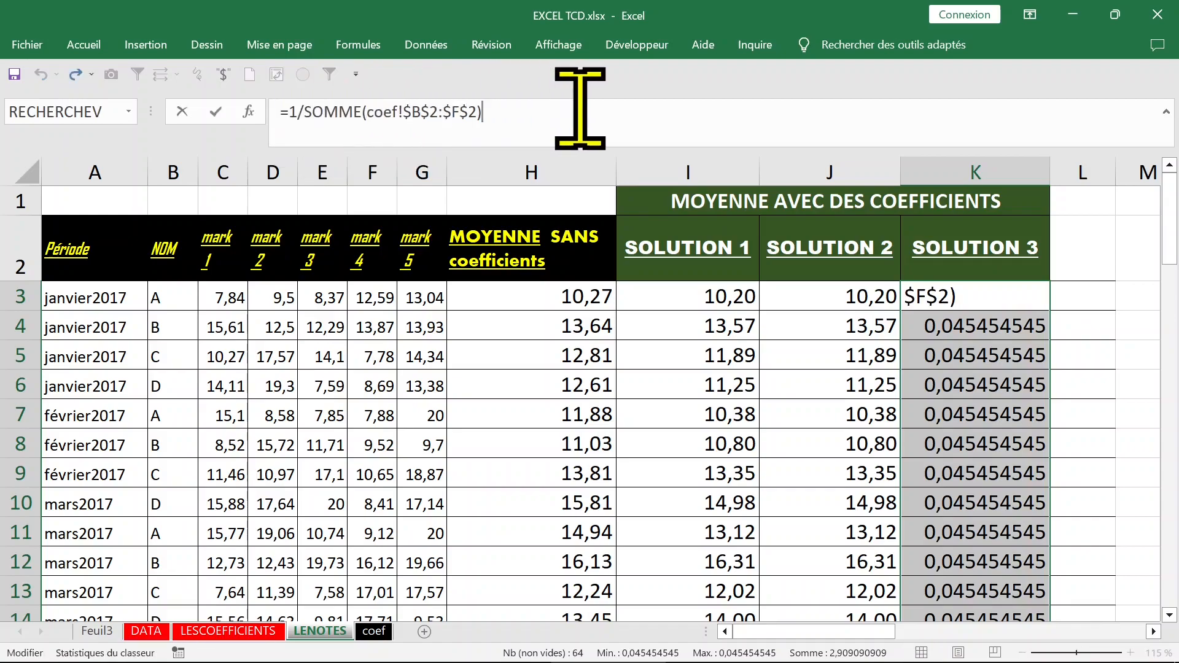
{"action": "type", "text": "*s"}
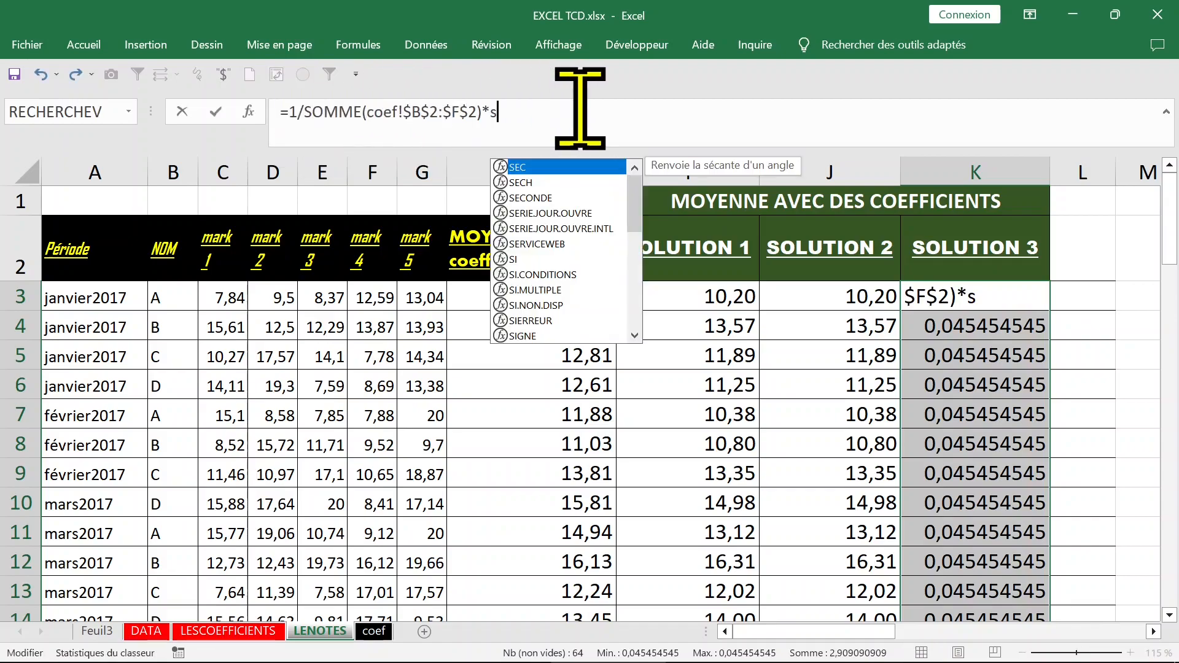
{"action": "type", "text": "ommpro"}
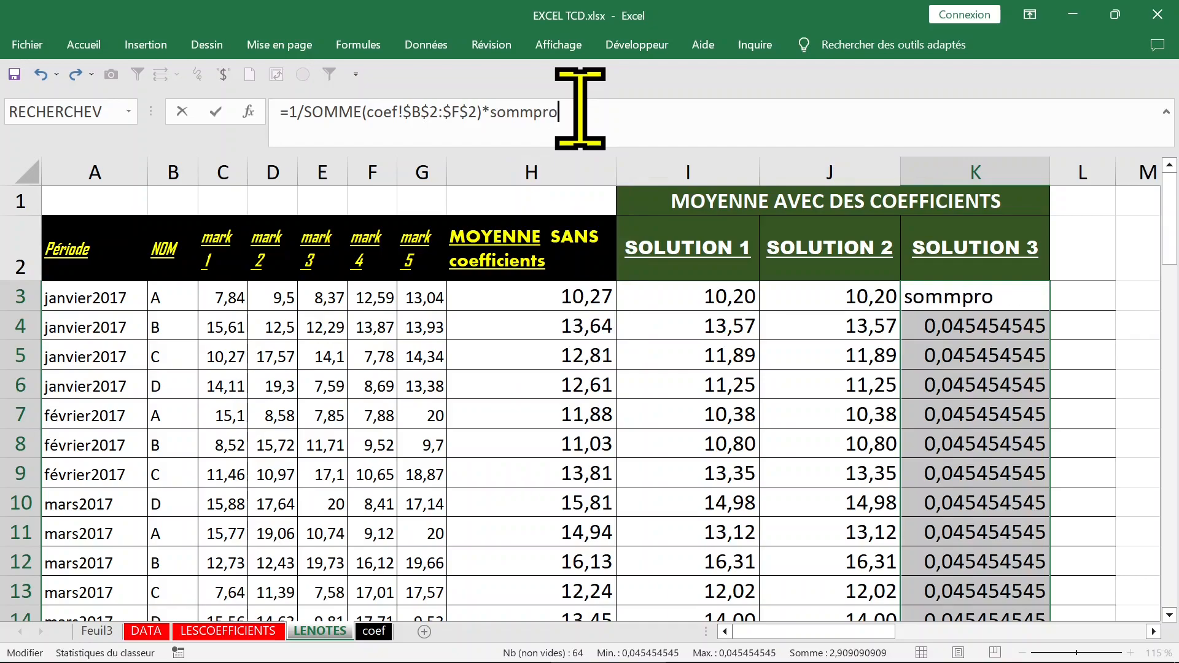
{"action": "type", "text": "d"}
{"action": "key", "text": "Return"}
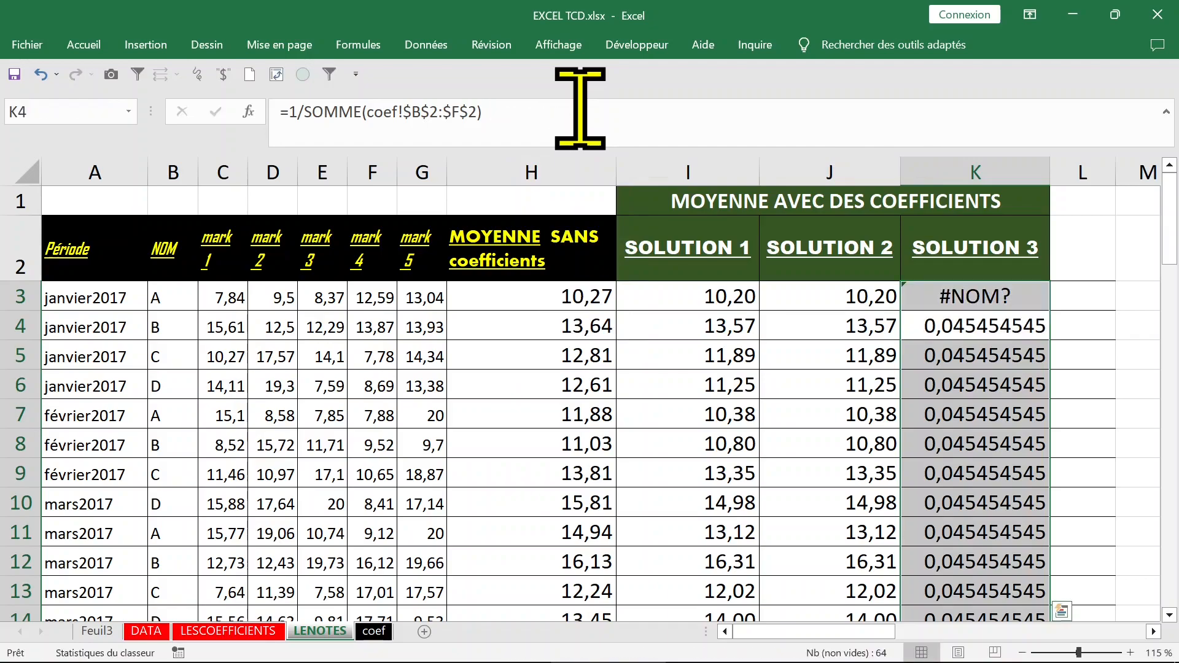
Correct the misspelled function in the K3 formula to SOMMEPROD and open its argument with ((
{"action": "left_click", "coordinate": [1008, 295]}
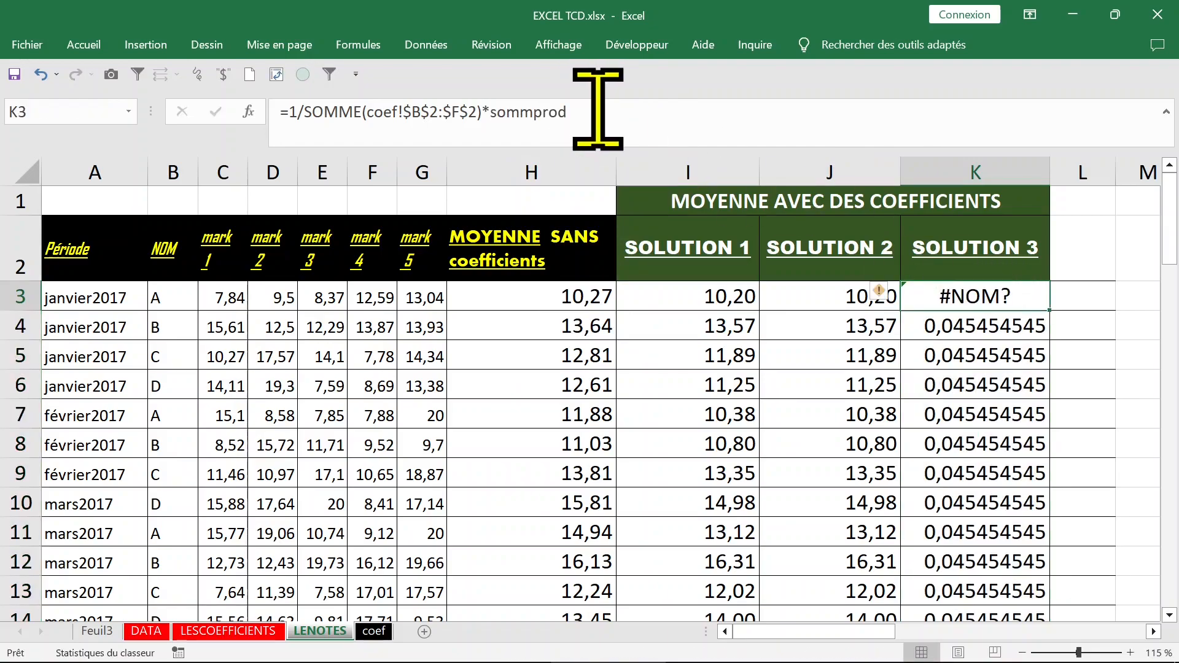
{"action": "left_click", "coordinate": [676, 115]}
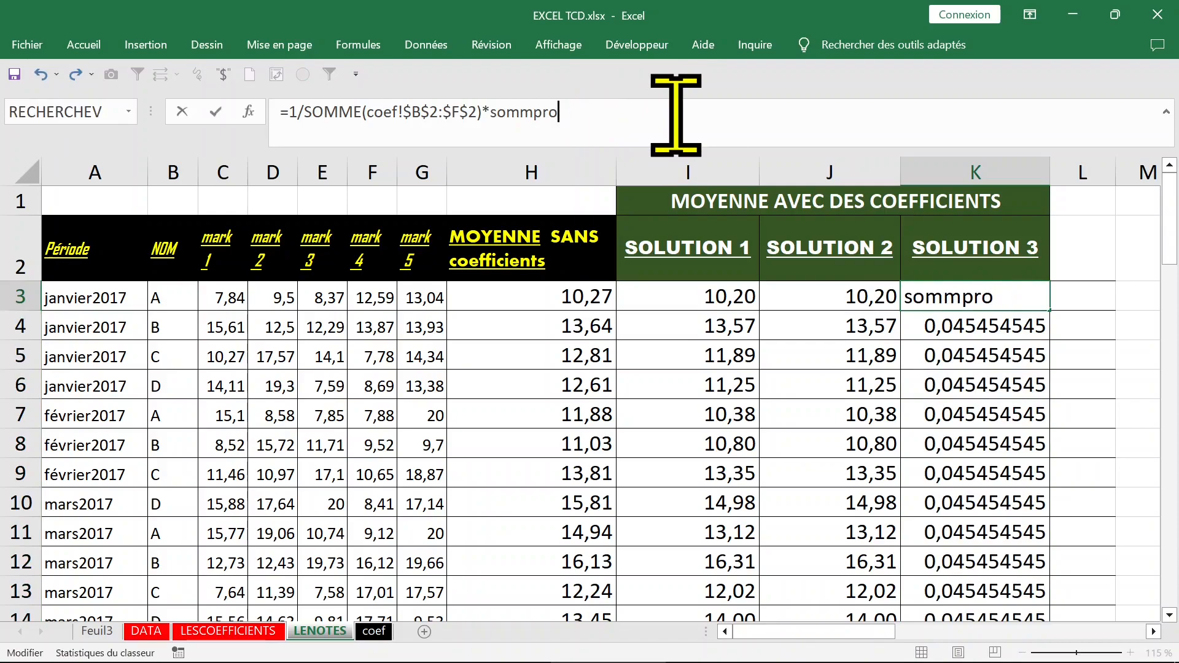
{"action": "key", "text": "BackSpace"}
{"action": "key", "text": "BackSpace"}
{"action": "key", "text": "BackSpace"}
{"action": "type", "text": "p"}
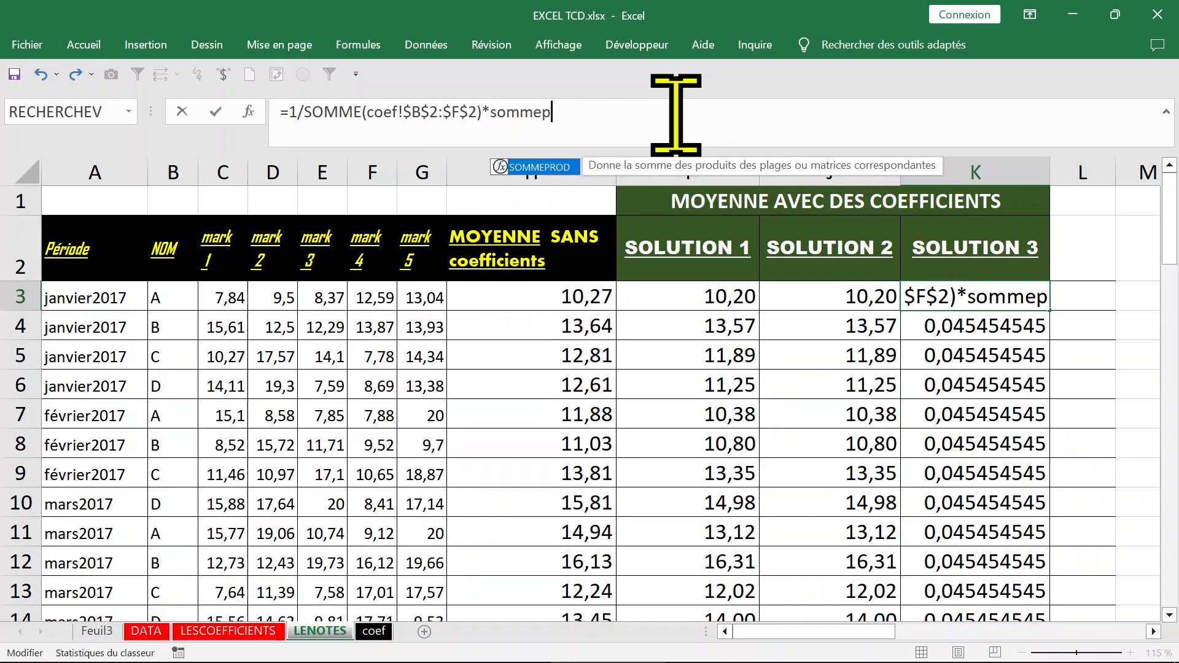
{"action": "key", "text": "Tab"}
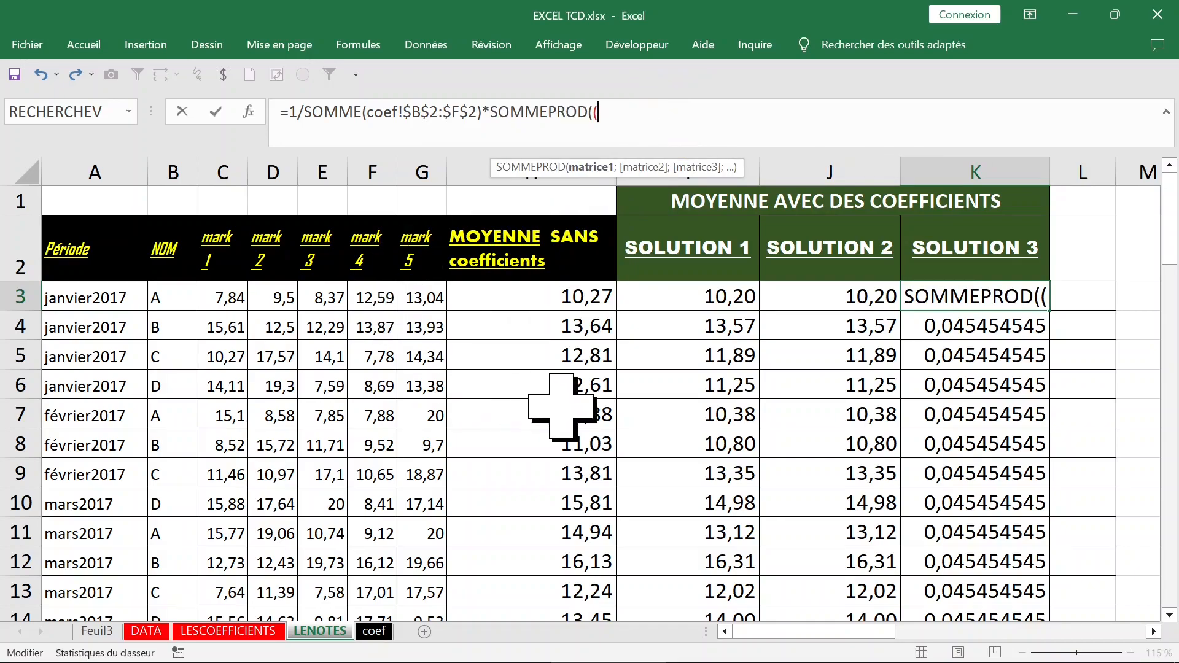
Complete the SOMMEPROD part of K3 with coef!$B$2:$F$2*LENOTES!C3:G3, multiplying the coefficients by the first student's marks
{"action": "left_click", "coordinate": [374, 631]}
{"action": "left_click_drag", "start_coordinate": [255, 242], "coordinate": [672, 244]}
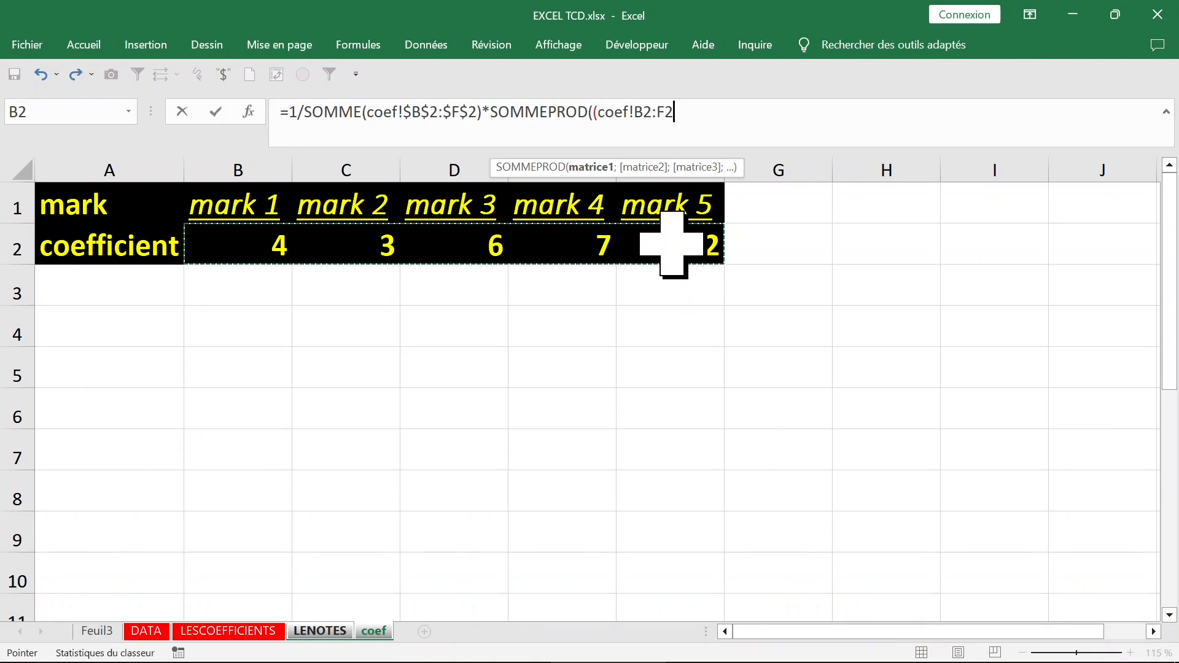
{"action": "key", "text": "F4"}
{"action": "type", "text": "*"}
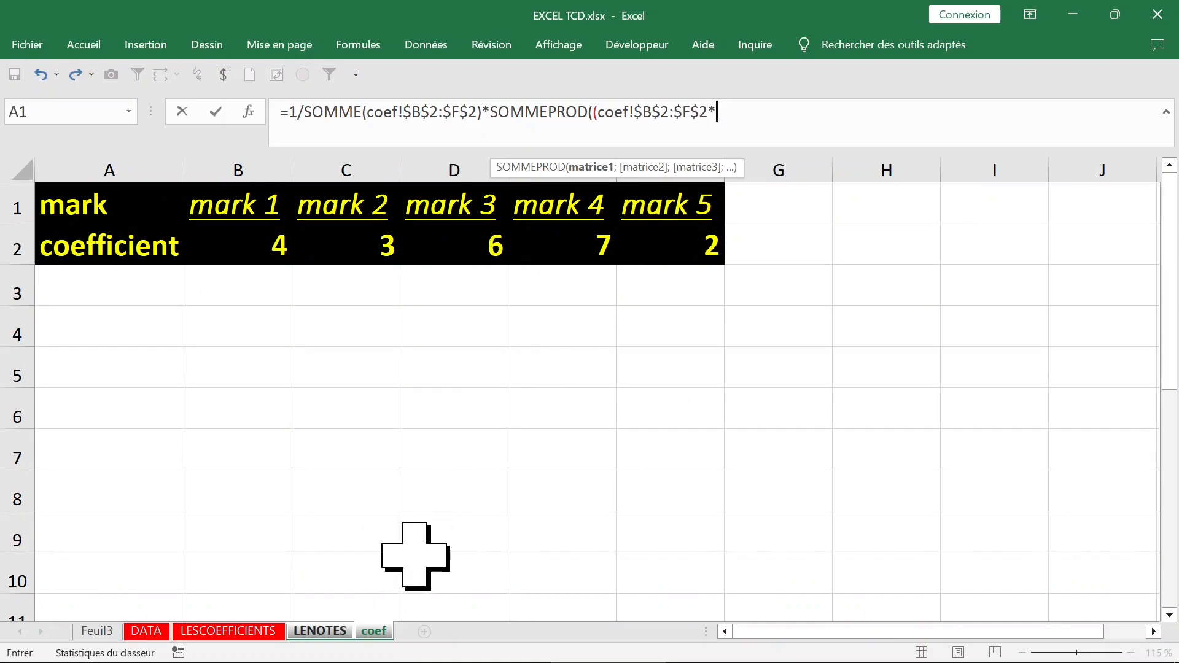
{"action": "left_click", "coordinate": [324, 633]}
{"action": "left_click_drag", "start_coordinate": [234, 296], "coordinate": [430, 294]}
{"action": "left_click", "coordinate": [853, 116]}
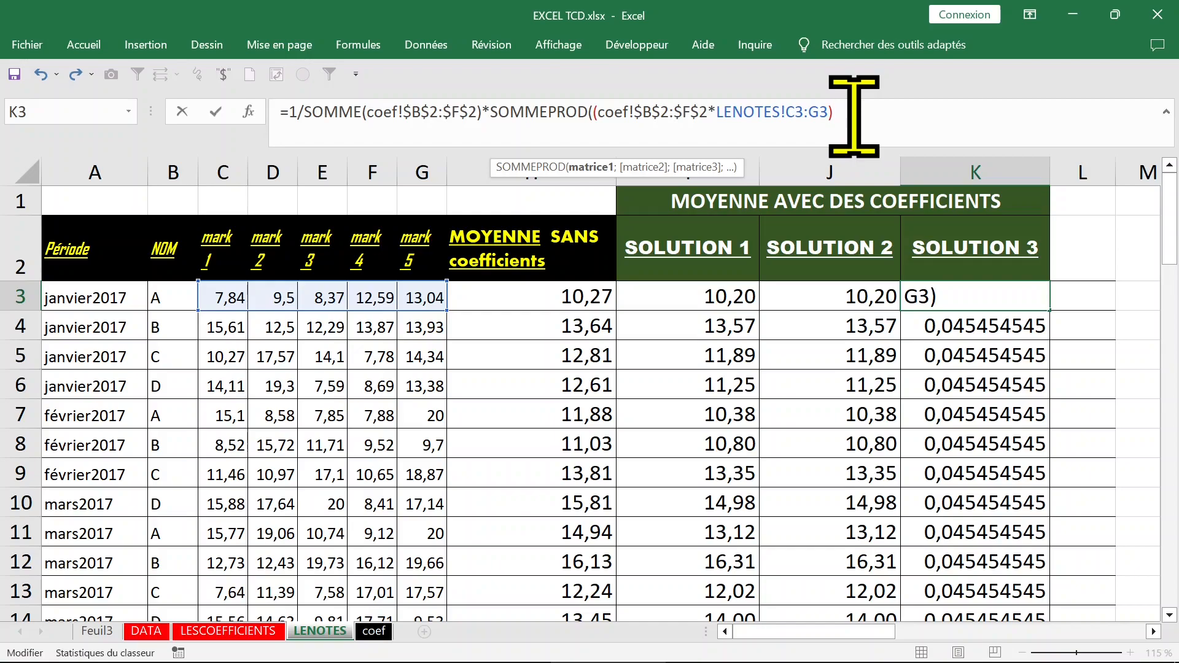
{"action": "type", "text": "))"}
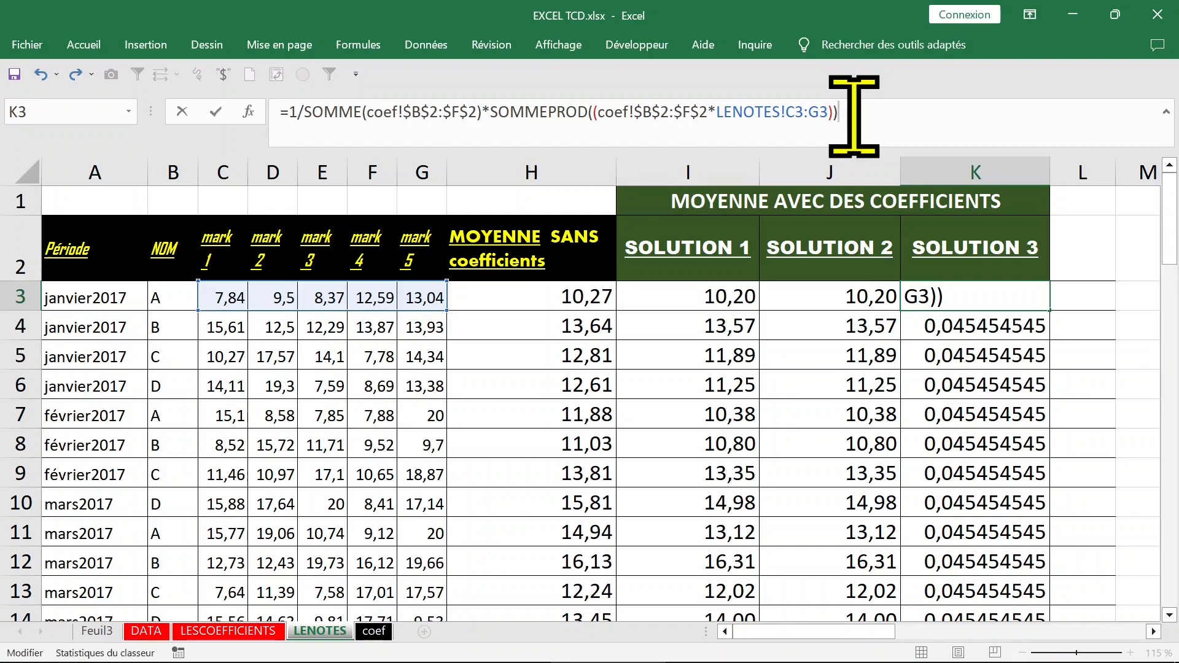
{"action": "key", "text": "ctrl+Return"}
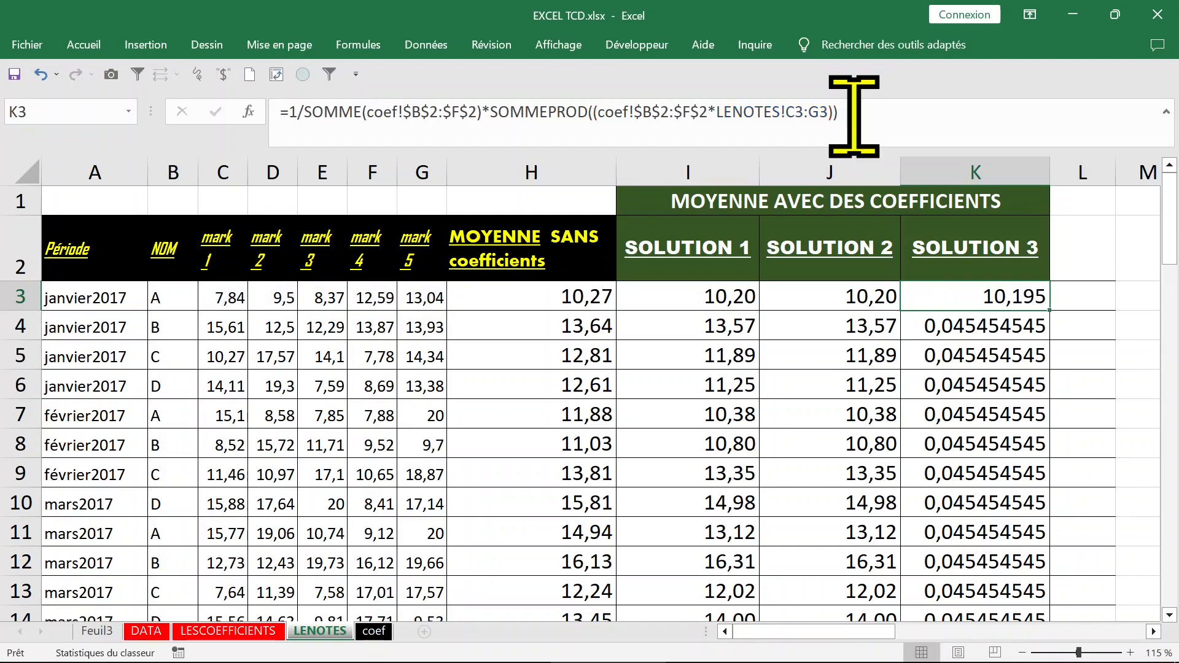
Fill the completed K3 formula down the SOLUTION 3 column and apply the Nombre format to its averages
{"action": "double_click", "coordinate": [1050, 310]}
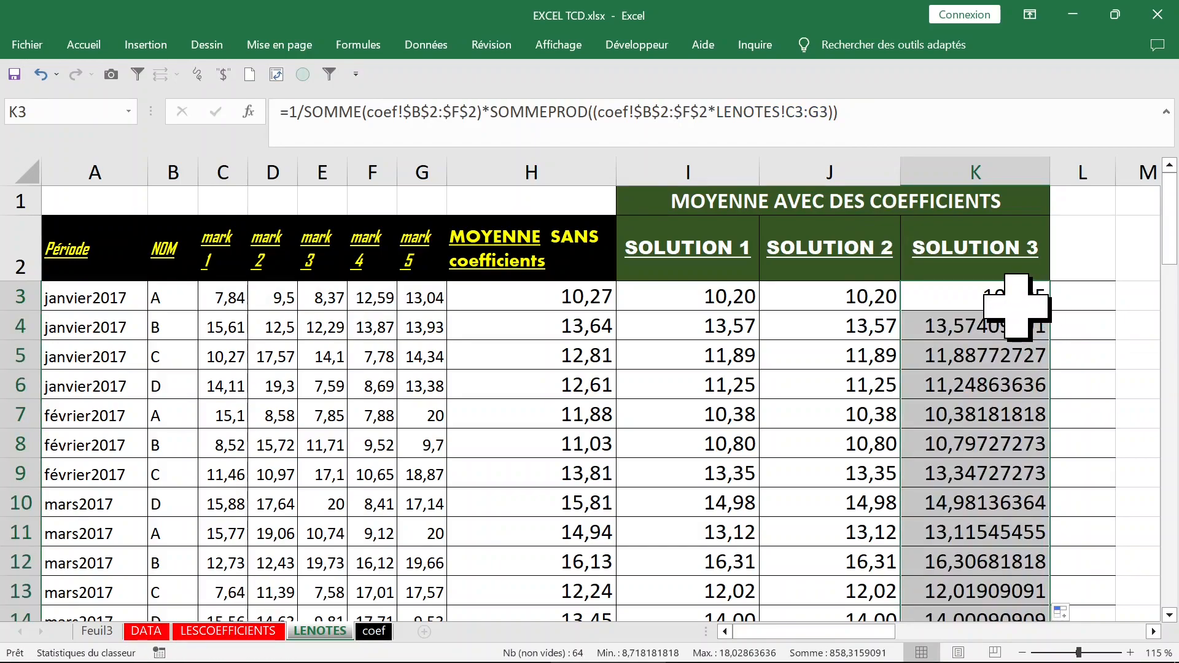
{"action": "key", "text": "ctrl+1"}
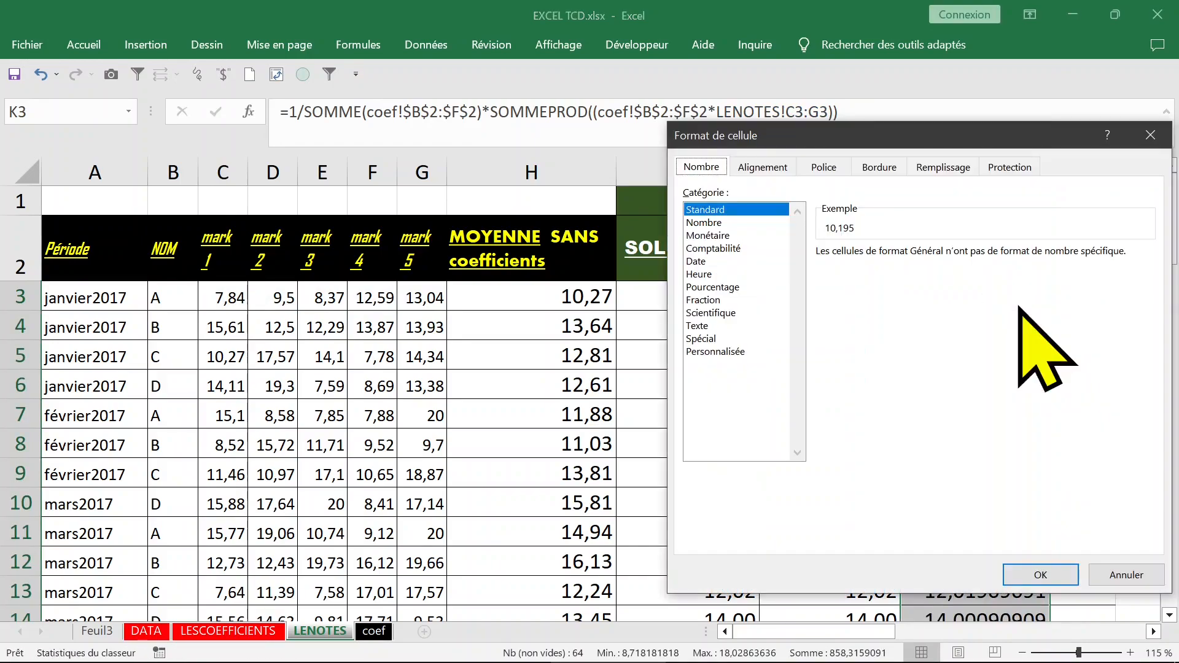
{"action": "left_click", "coordinate": [706, 223]}
{"action": "left_click", "coordinate": [942, 256]}
{"action": "left_click", "coordinate": [1039, 576]}
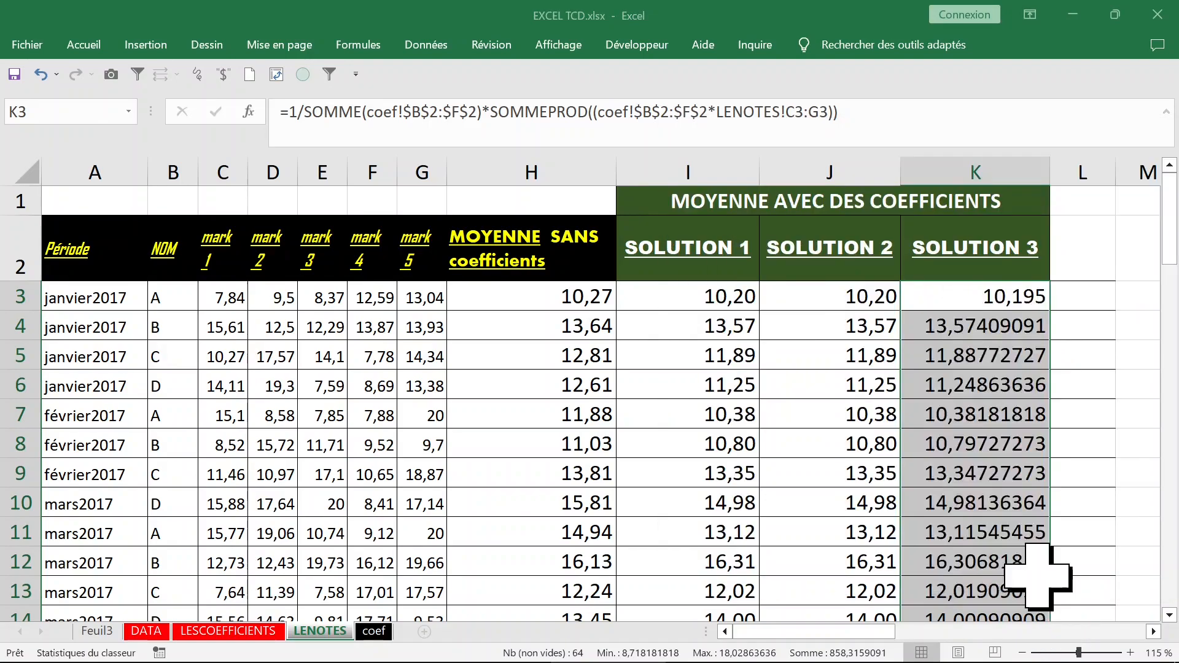
Compare the first student's weighted averages across the three solutions in I3, J3 and K3
{"action": "left_click", "coordinate": [991, 328]}
{"action": "left_click", "coordinate": [994, 290]}
{"action": "left_click", "coordinate": [860, 296]}
{"action": "left_click", "coordinate": [724, 297]}
{"action": "left_click", "coordinate": [863, 296]}
{"action": "left_click", "coordinate": [943, 296]}
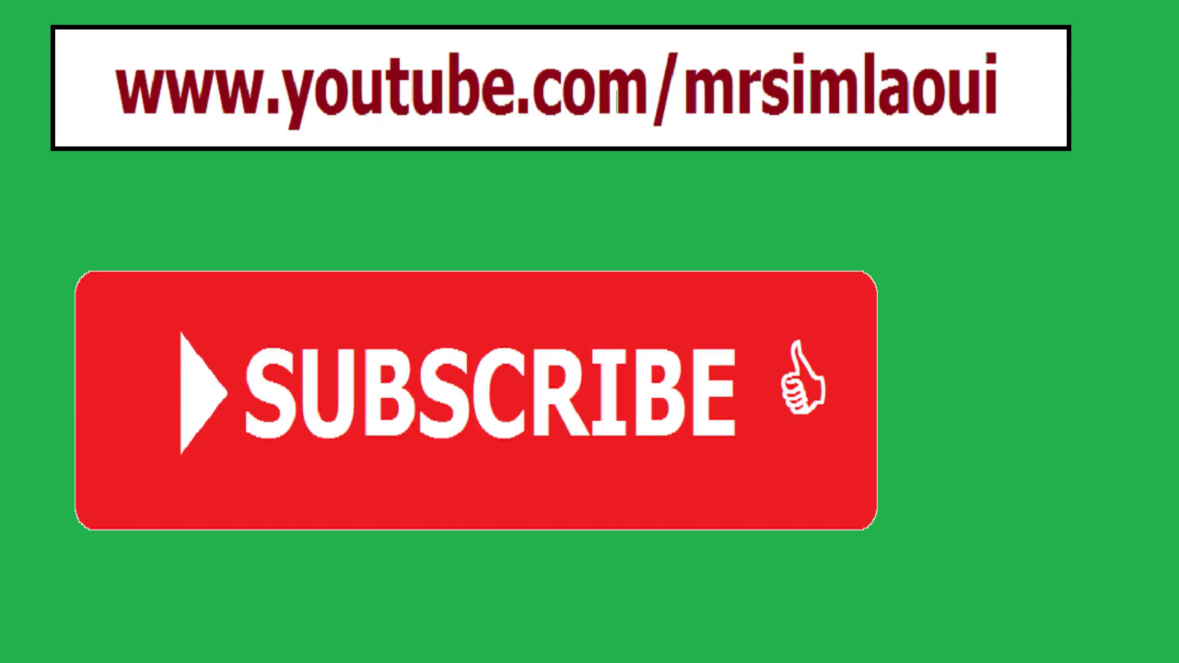